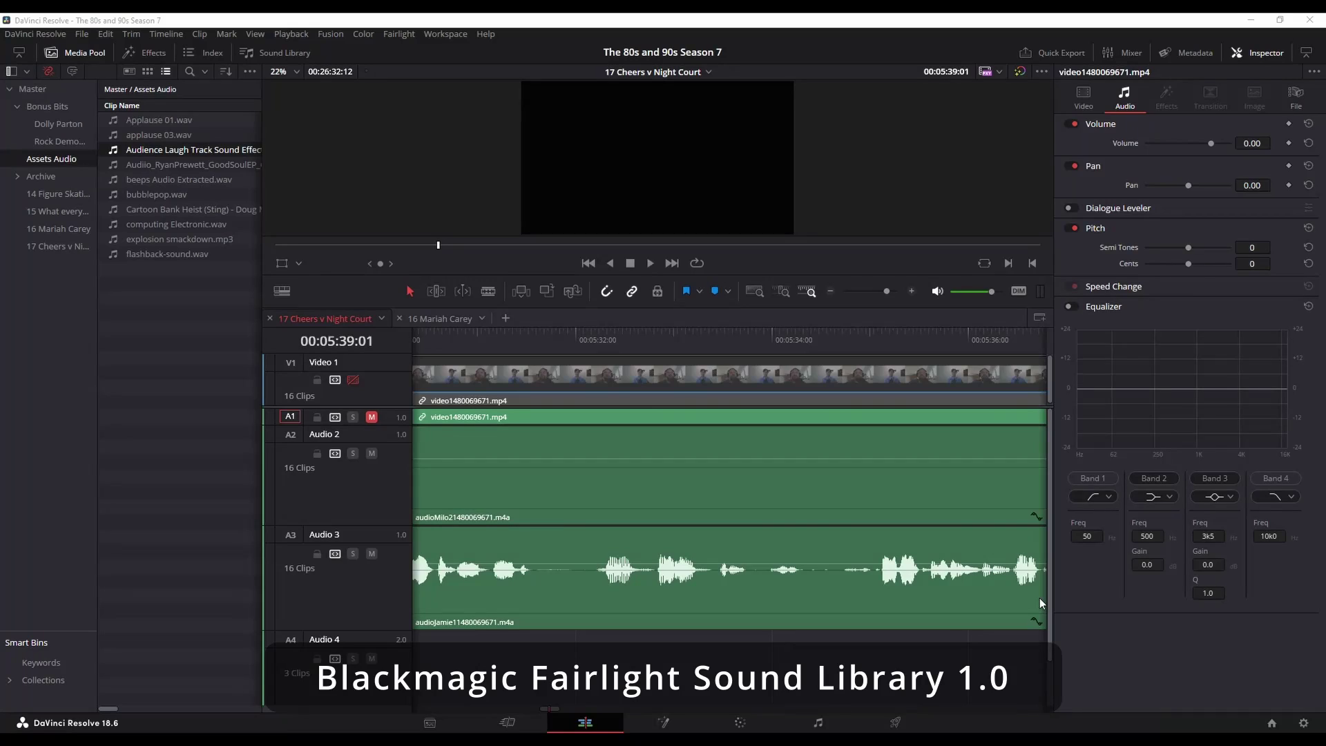
Switch the left panel to the Sound Library, which offers the free sound library download.
{"action": "left_click", "coordinate": [264, 54]}
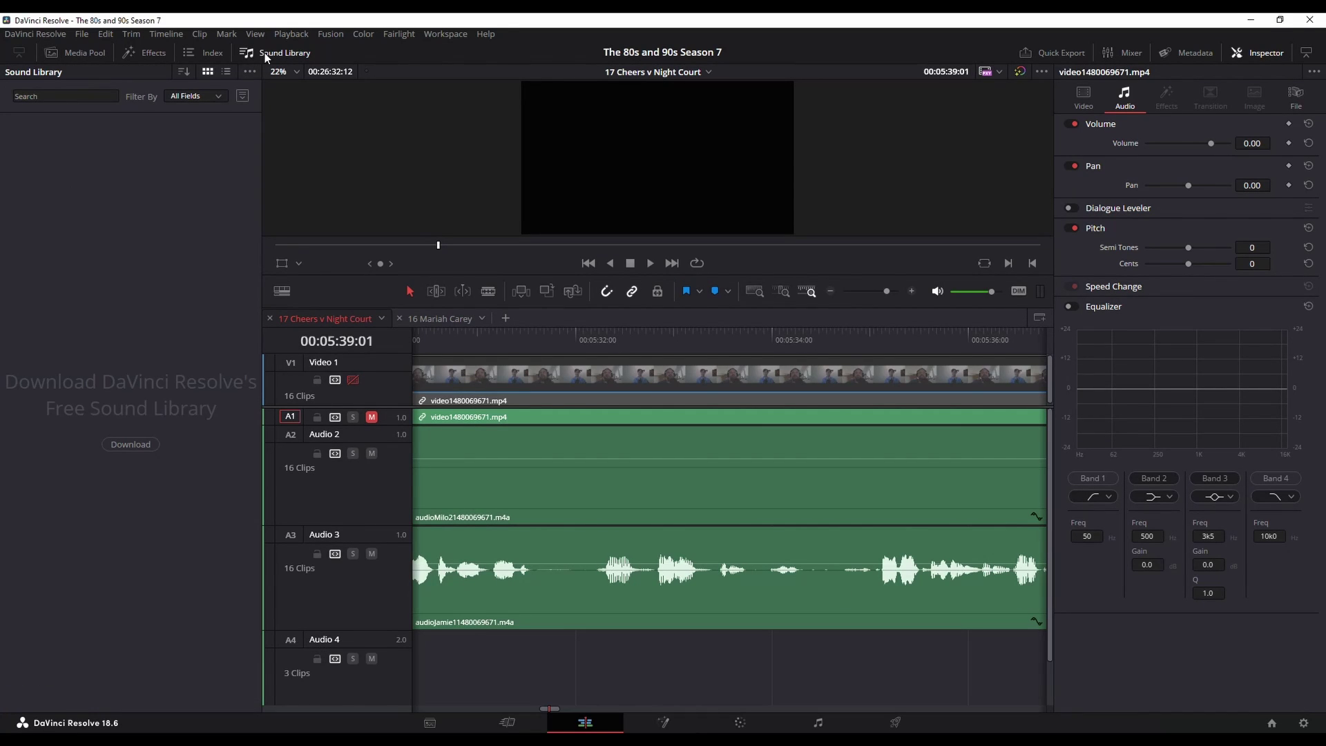
Register on the Blackmagic site and accept the license to reach the Fairlight Sound Library download page.
{"action": "left_click", "coordinate": [120, 445]}
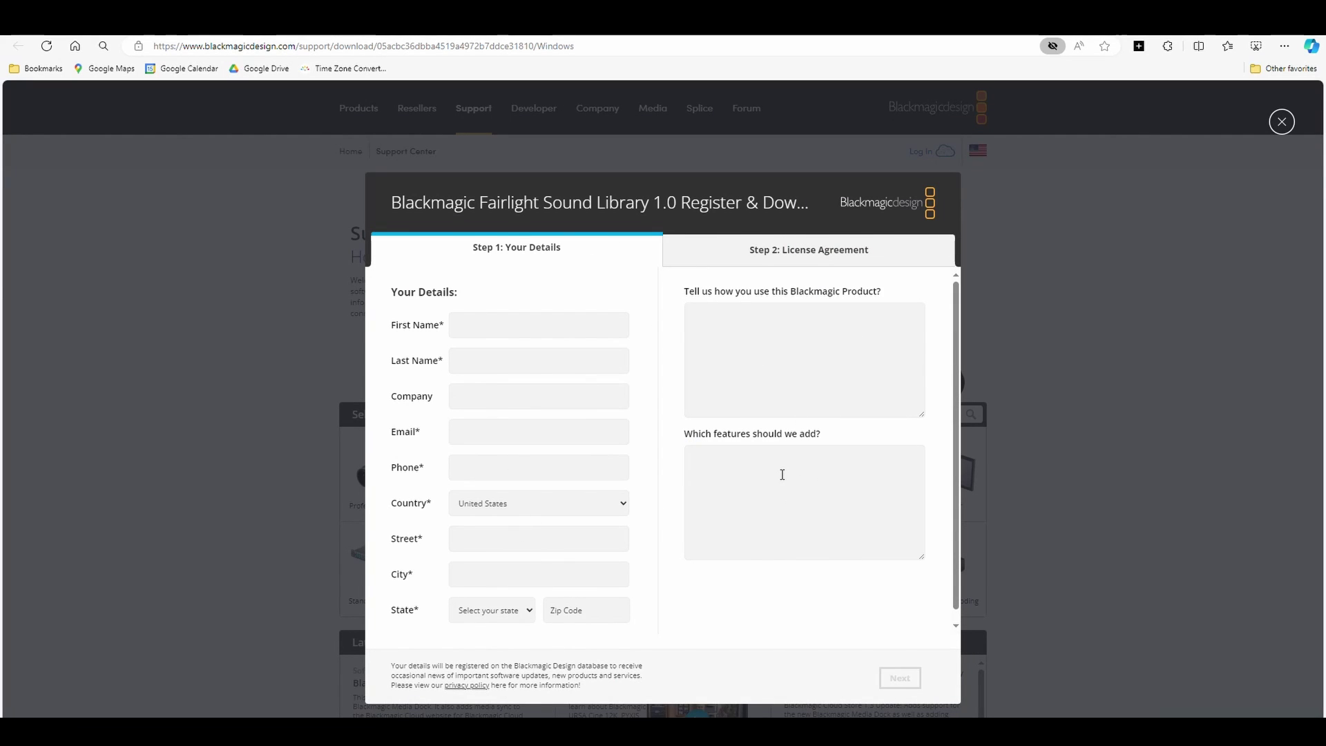
{"action": "scroll", "coordinate": [782, 474], "scroll_direction": "down", "scroll_amount": 1}
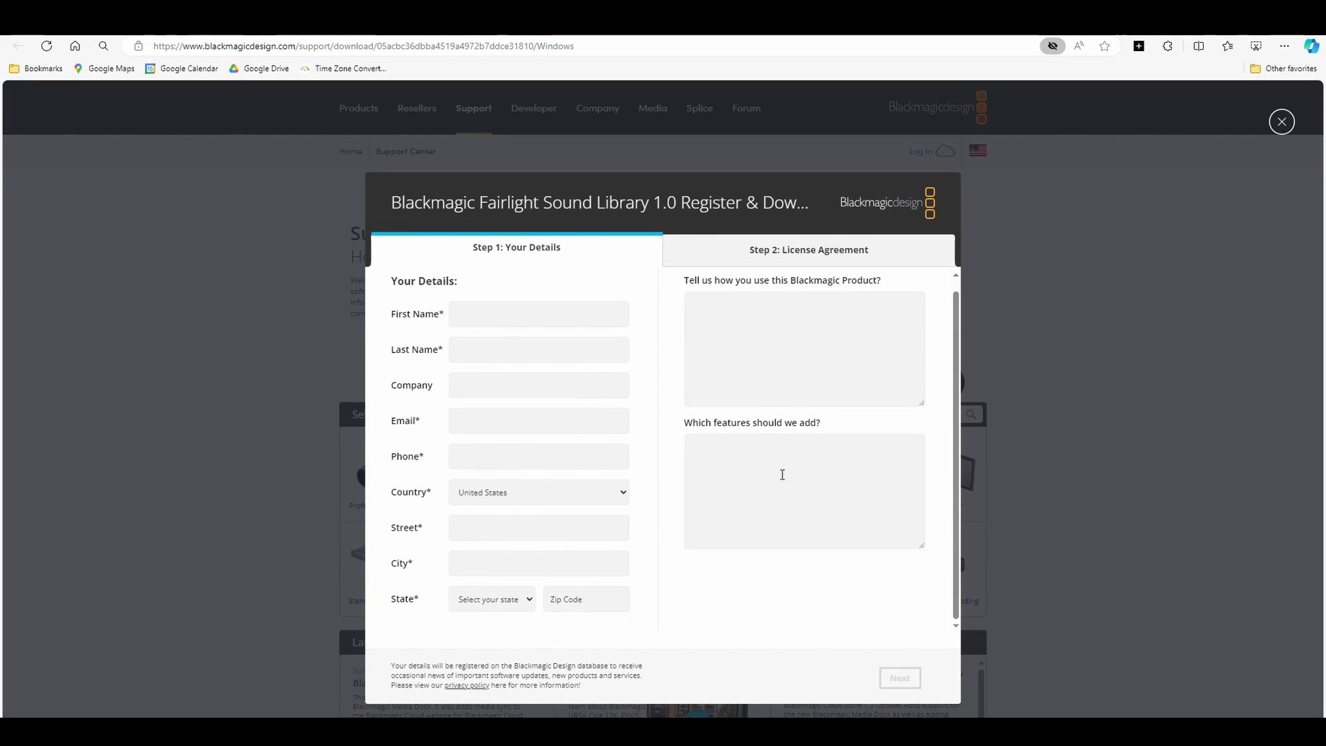
{"action": "left_click", "coordinate": [780, 261]}
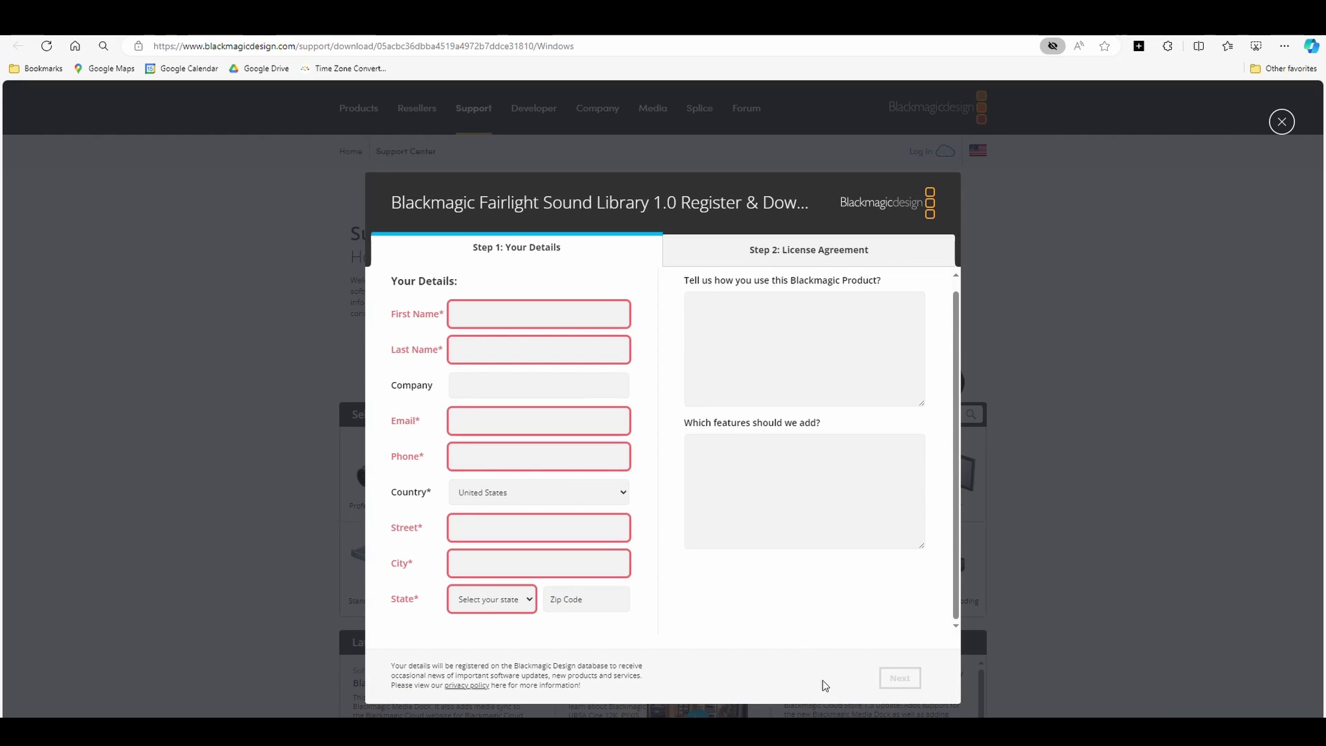
{"action": "left_click", "coordinate": [898, 684]}
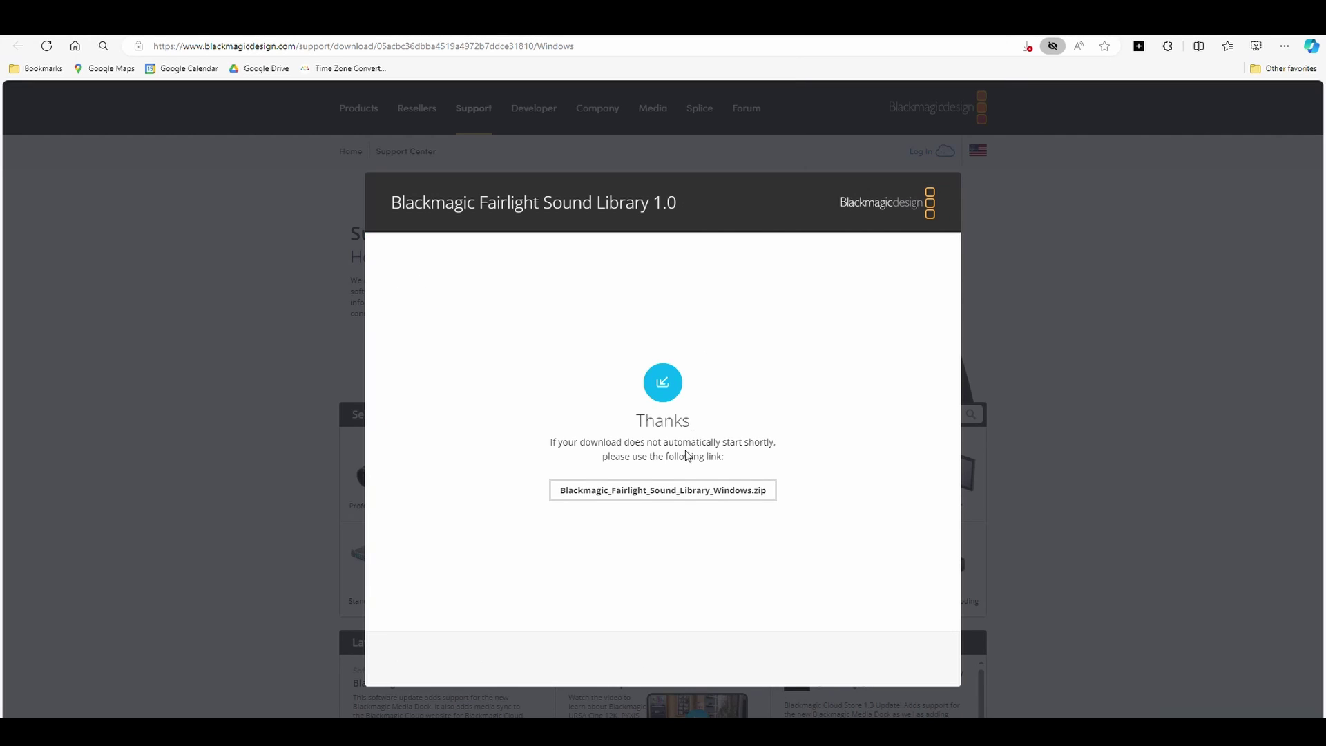
Download the Fairlight Sound Library Windows zip, extract it in Downloads and select the installer.
{"action": "left_click", "coordinate": [681, 491]}
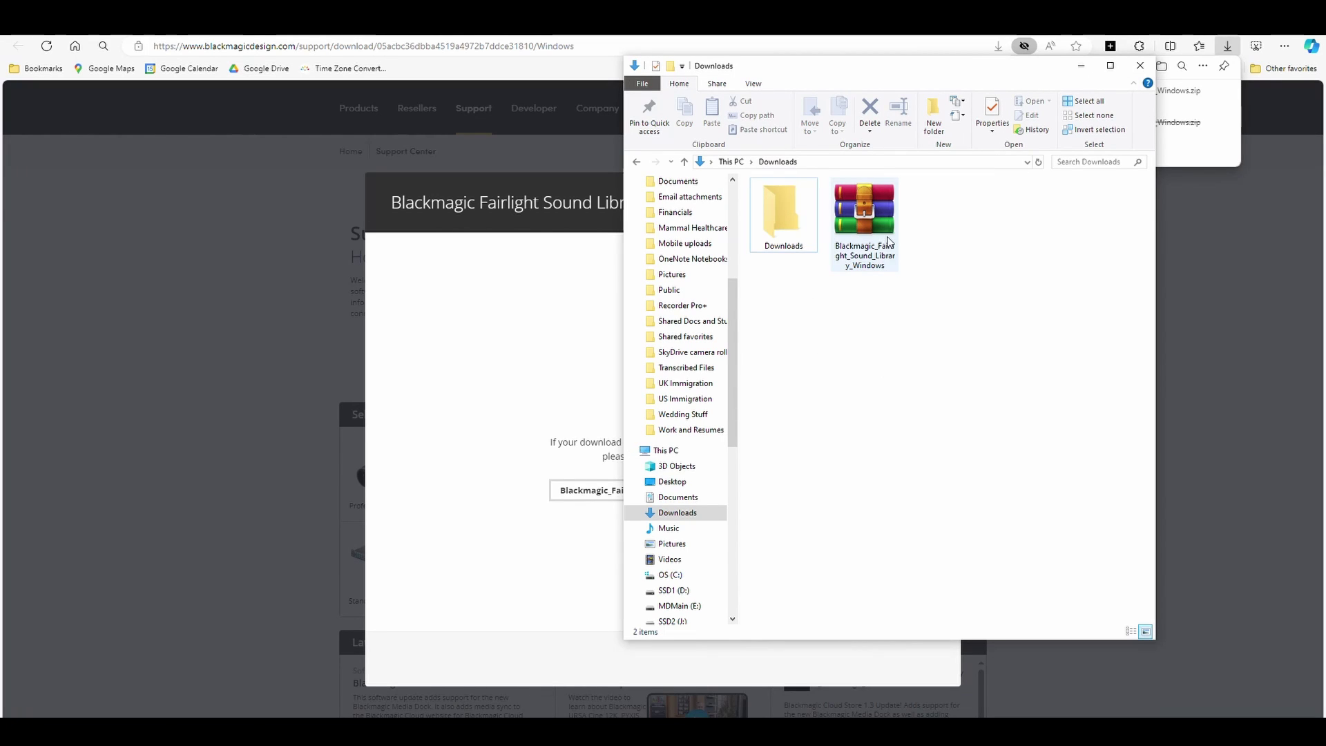
{"action": "right_click", "coordinate": [857, 213]}
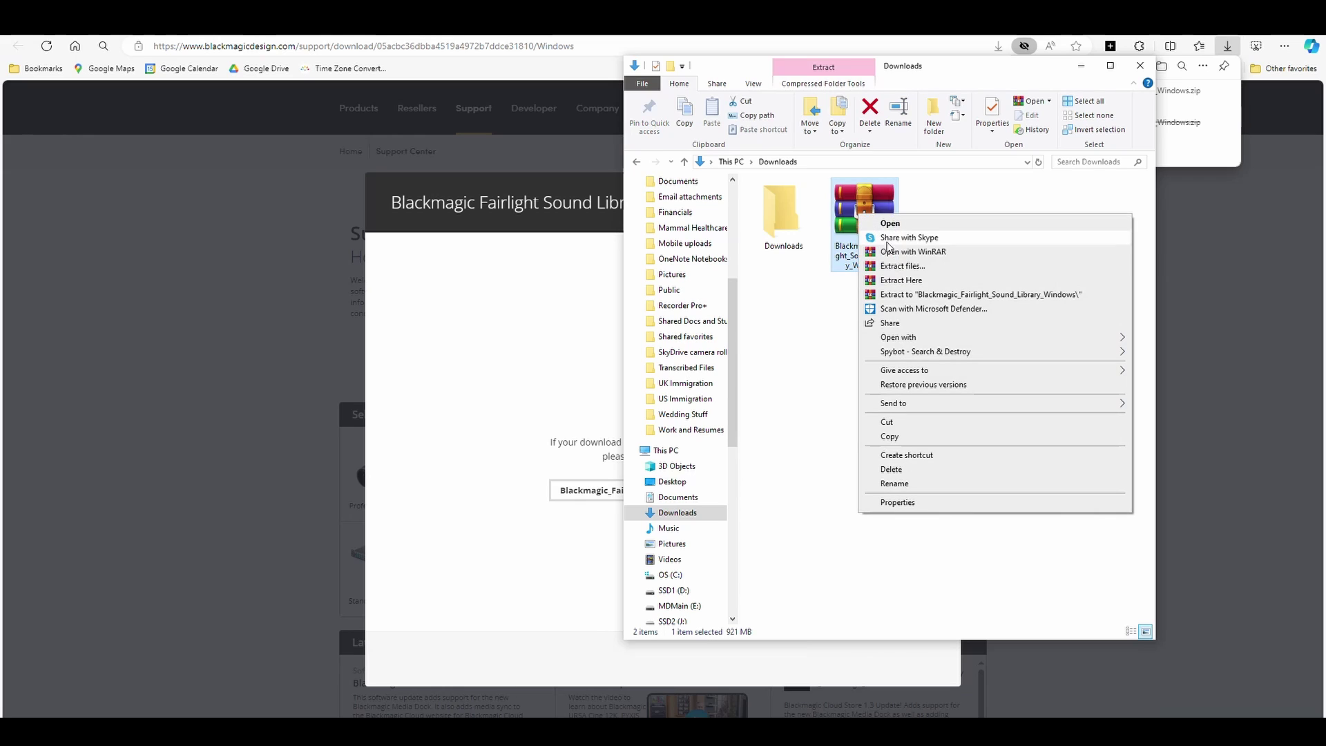
{"action": "left_click", "coordinate": [929, 281]}
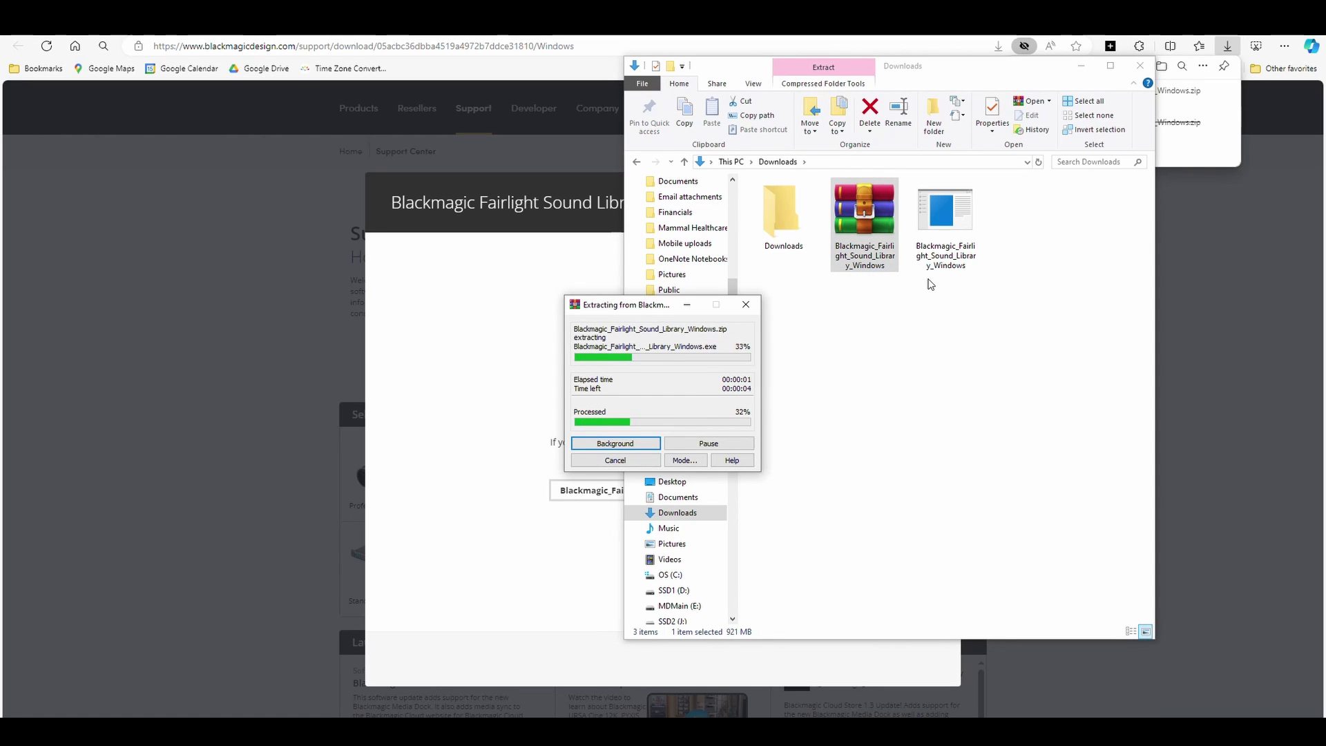
{"action": "left_click", "coordinate": [948, 223]}
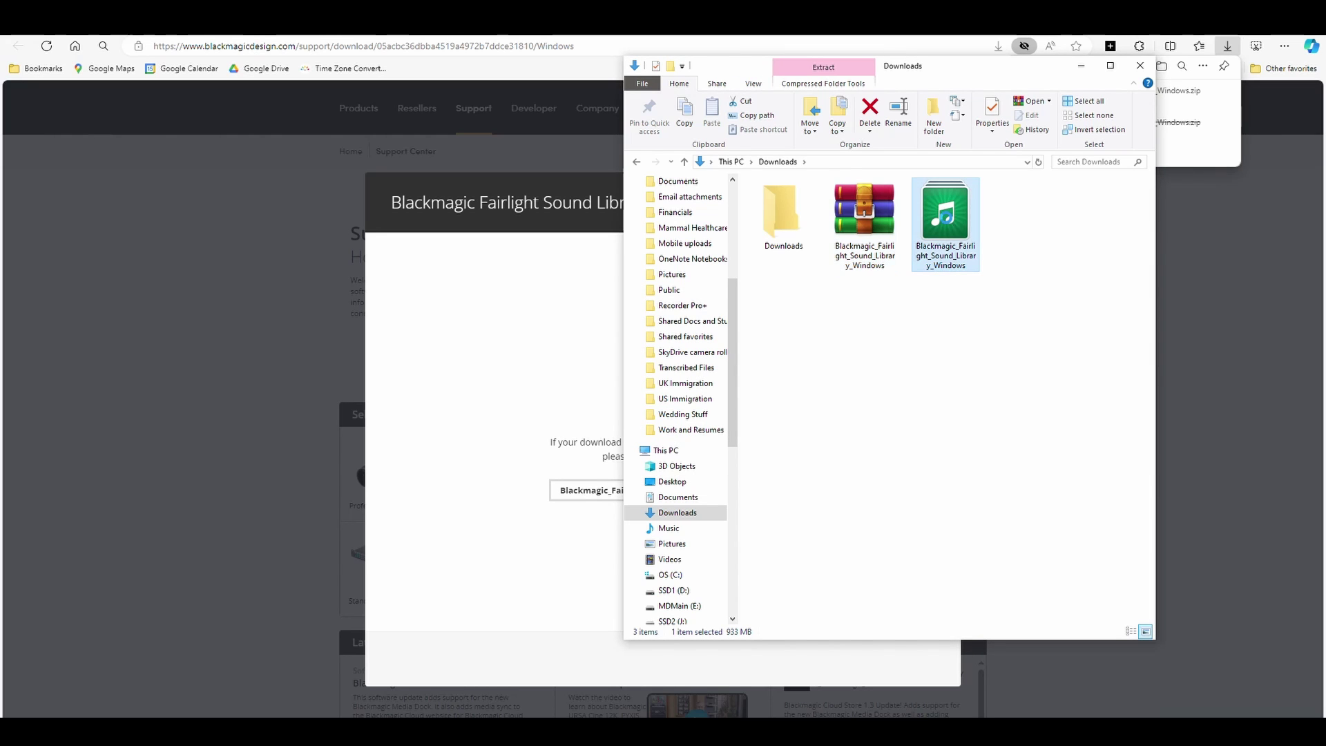
Launch the Fairlight Sound Library installer and keep the default installation folder.
{"action": "double_click", "coordinate": [950, 222]}
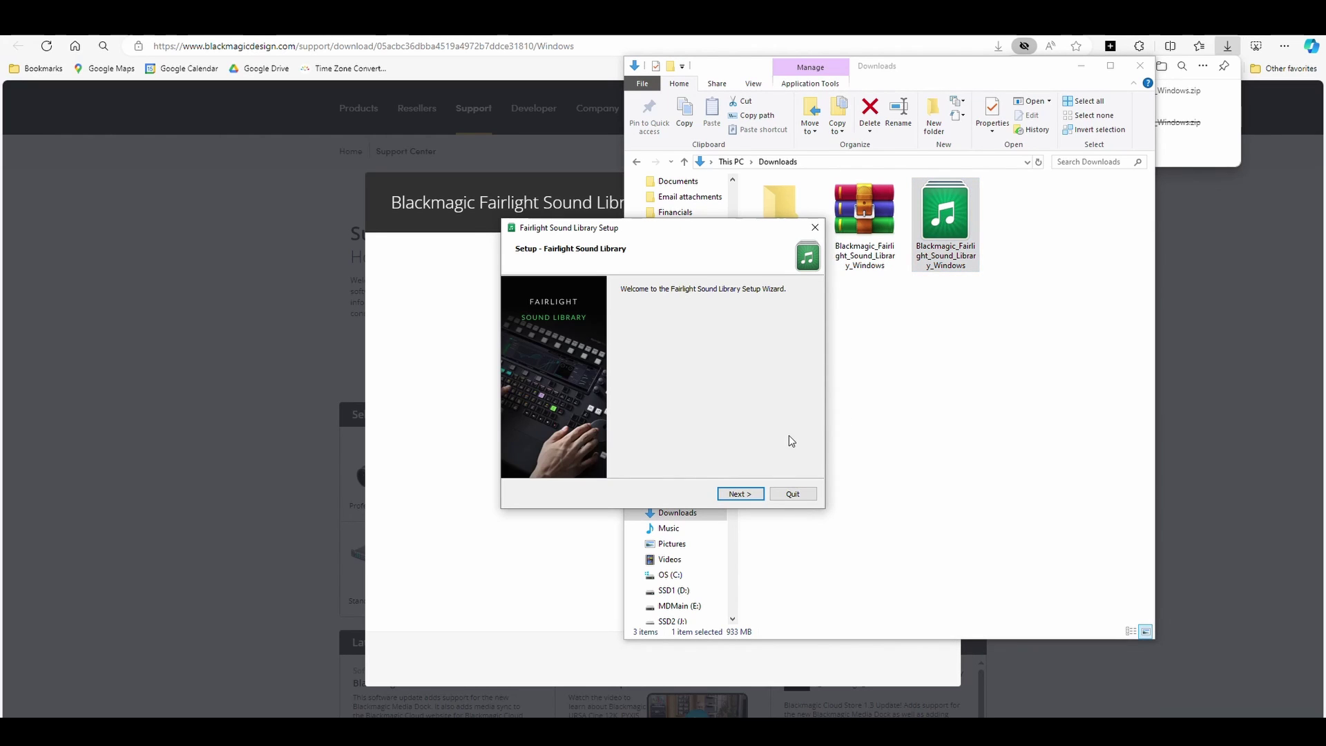
{"action": "left_click", "coordinate": [740, 493]}
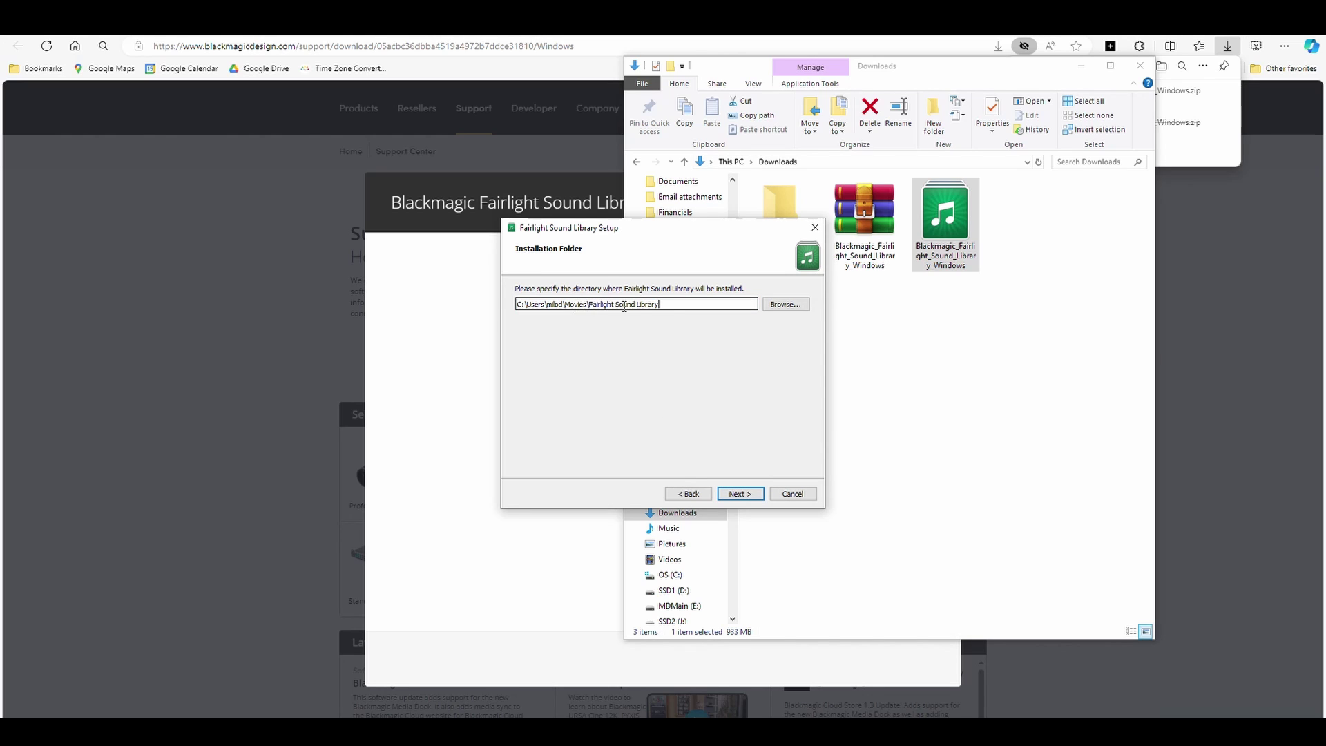
{"action": "left_click_drag", "start_coordinate": [672, 305], "coordinate": [515, 308]}
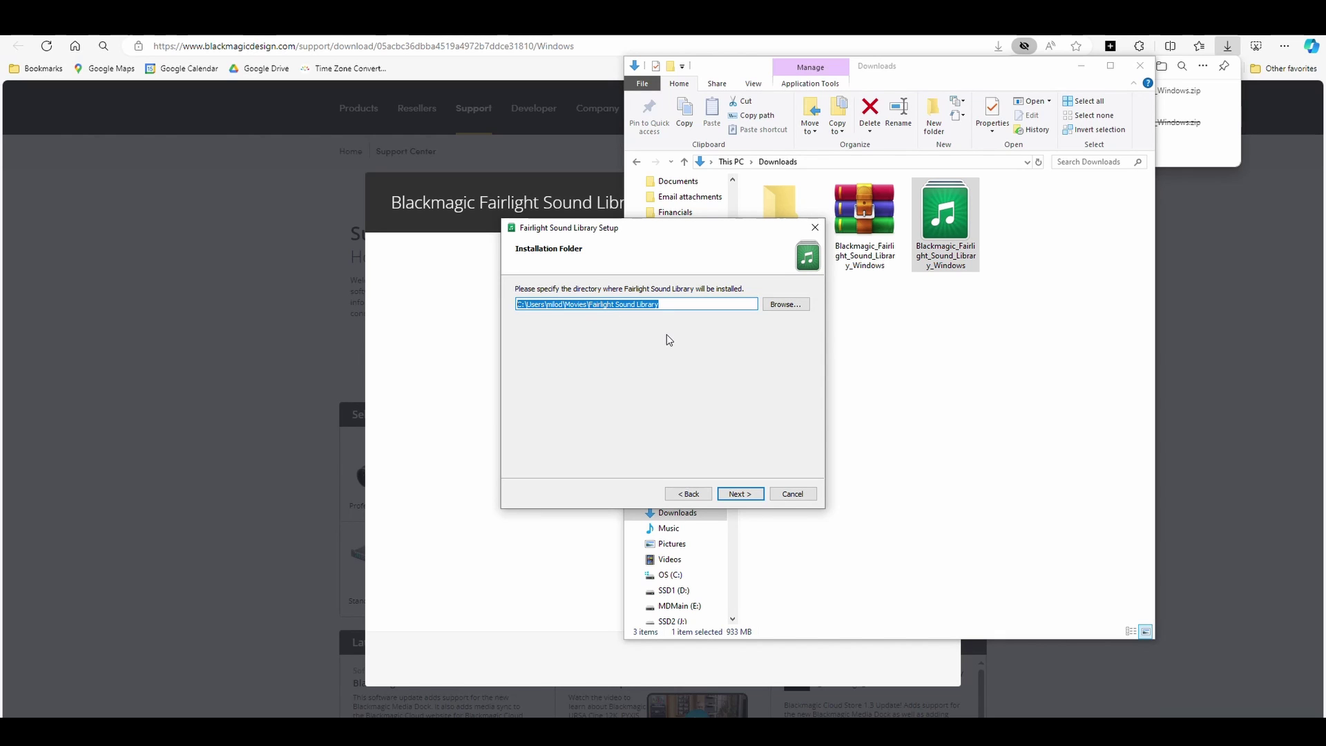
{"action": "left_click", "coordinate": [740, 493]}
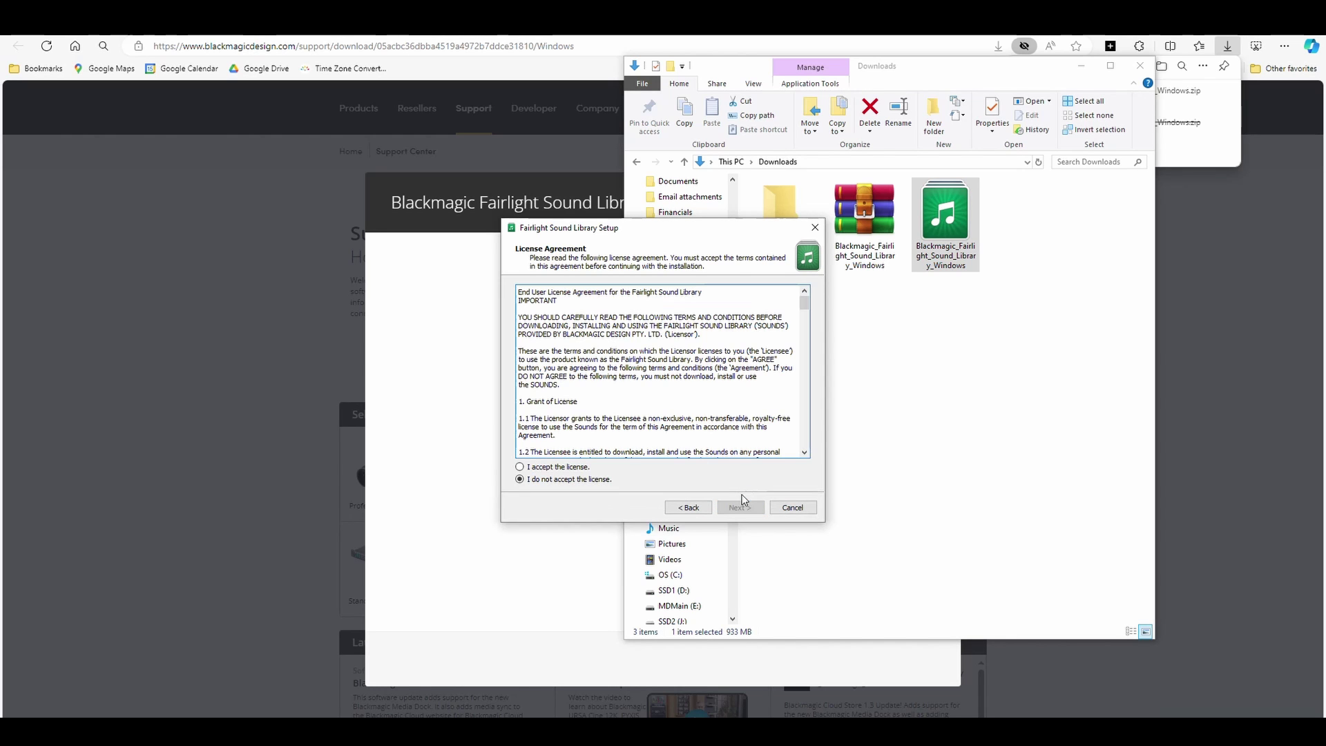
Accept the license agreement, install the sound library and close the setup wizard.
{"action": "left_click", "coordinate": [560, 466]}
{"action": "scroll", "coordinate": [711, 389], "scroll_direction": "down", "scroll_amount": 15}
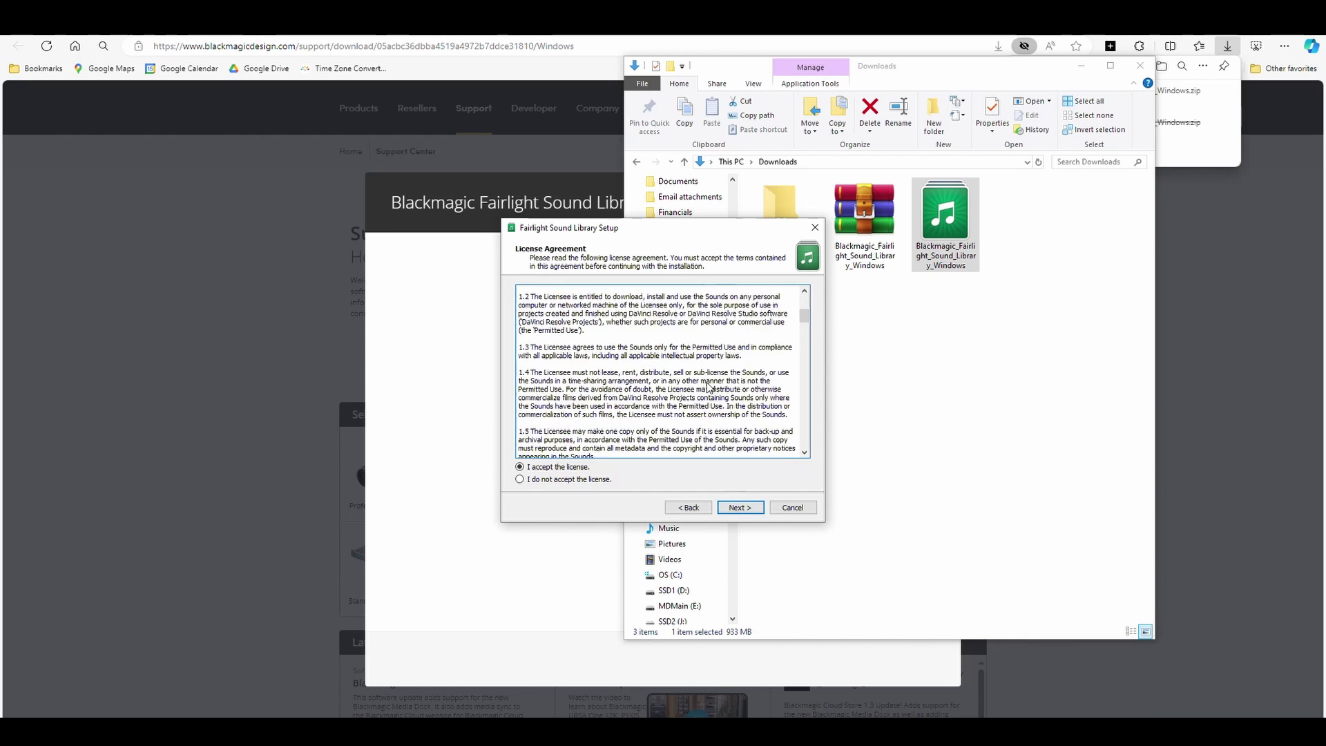
{"action": "left_click", "coordinate": [746, 509]}
{"action": "left_click", "coordinate": [740, 507]}
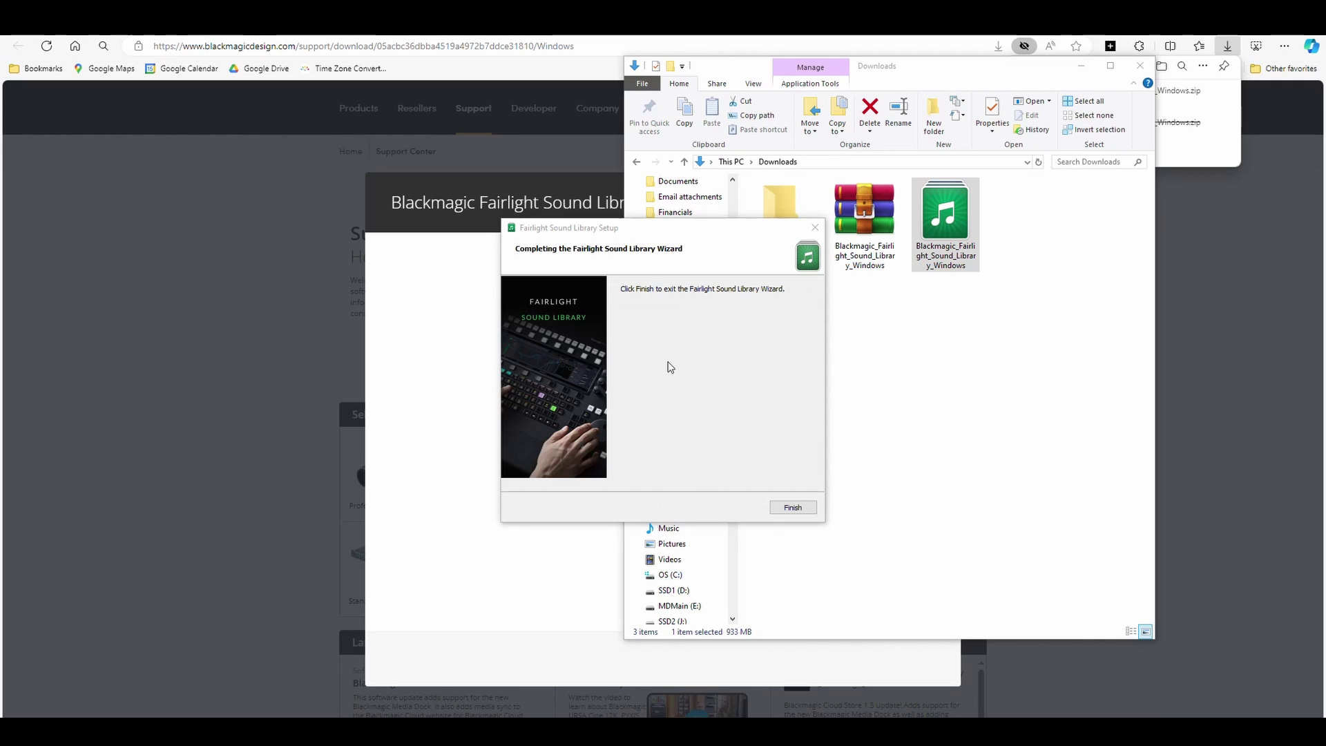
{"action": "left_click", "coordinate": [791, 507]}
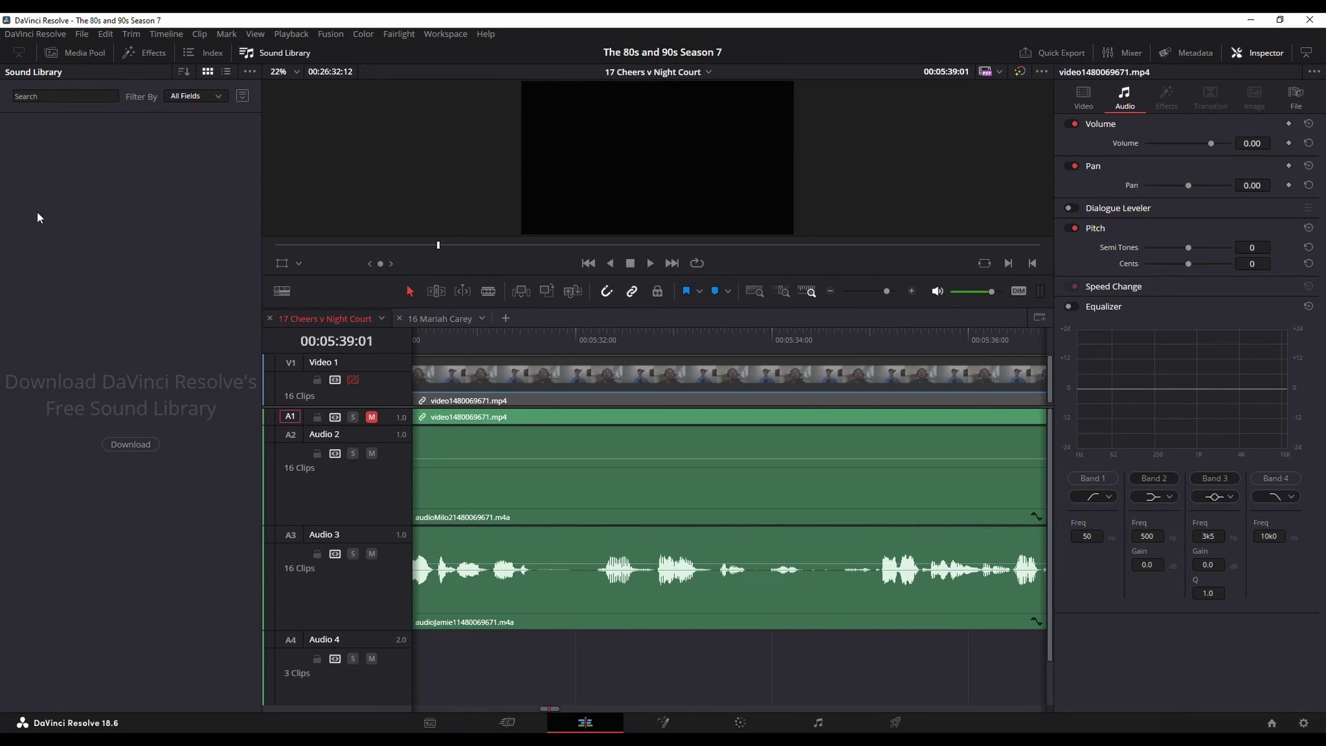
Search the Sound Library for 'zipper' to list the five Zipper results.
{"action": "left_click", "coordinate": [1308, 19]}
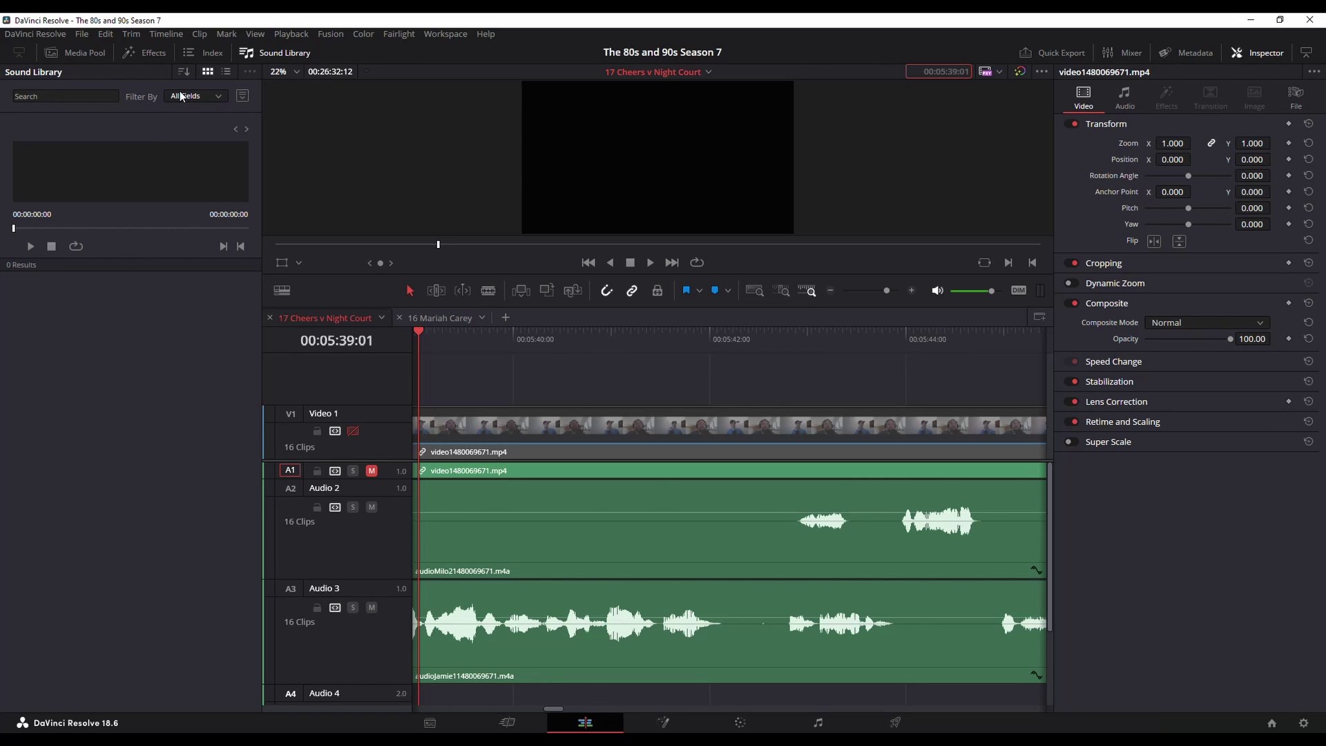
{"action": "left_click", "coordinate": [100, 98]}
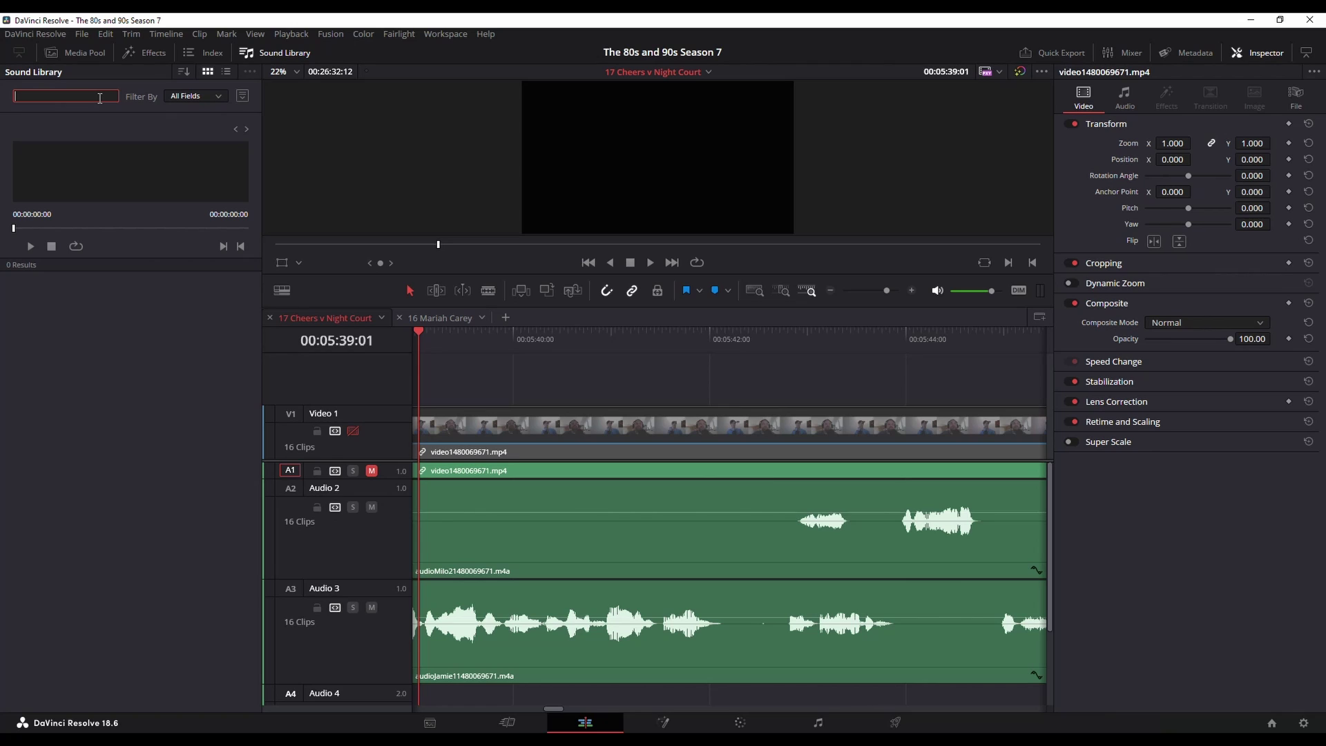
{"action": "type", "text": "zipper"}
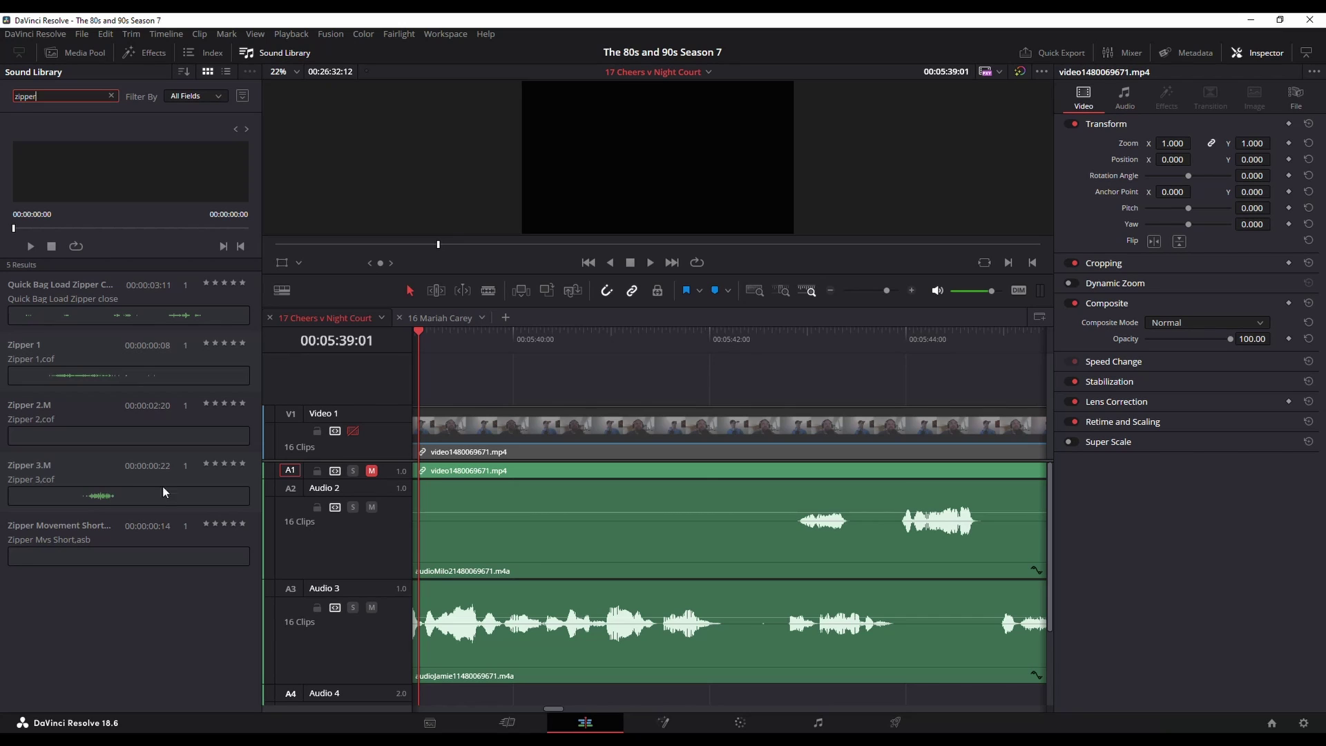
Try placing Zipper Movement Short on Audio 4, then undo it.
{"action": "scroll", "coordinate": [352, 376], "scroll_direction": "down", "scroll_amount": 3}
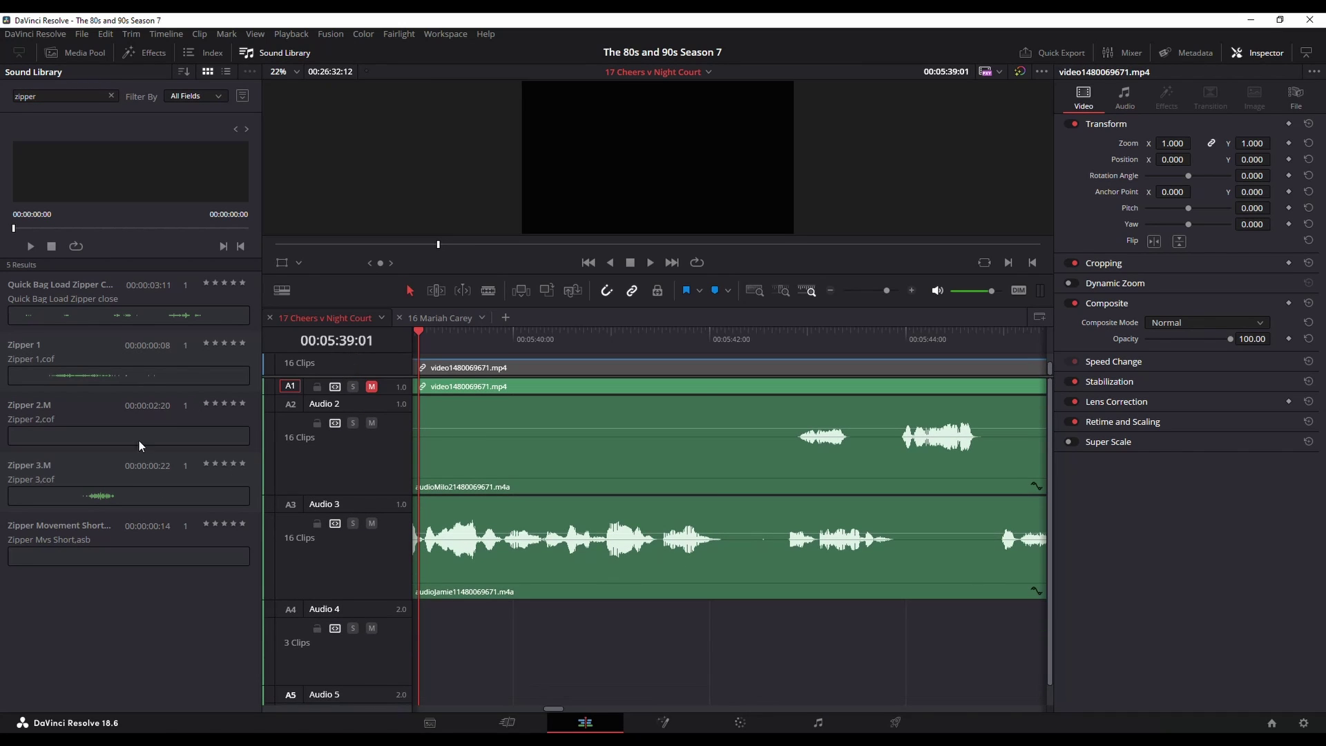
{"action": "left_click_drag", "start_coordinate": [77, 527], "coordinate": [545, 625]}
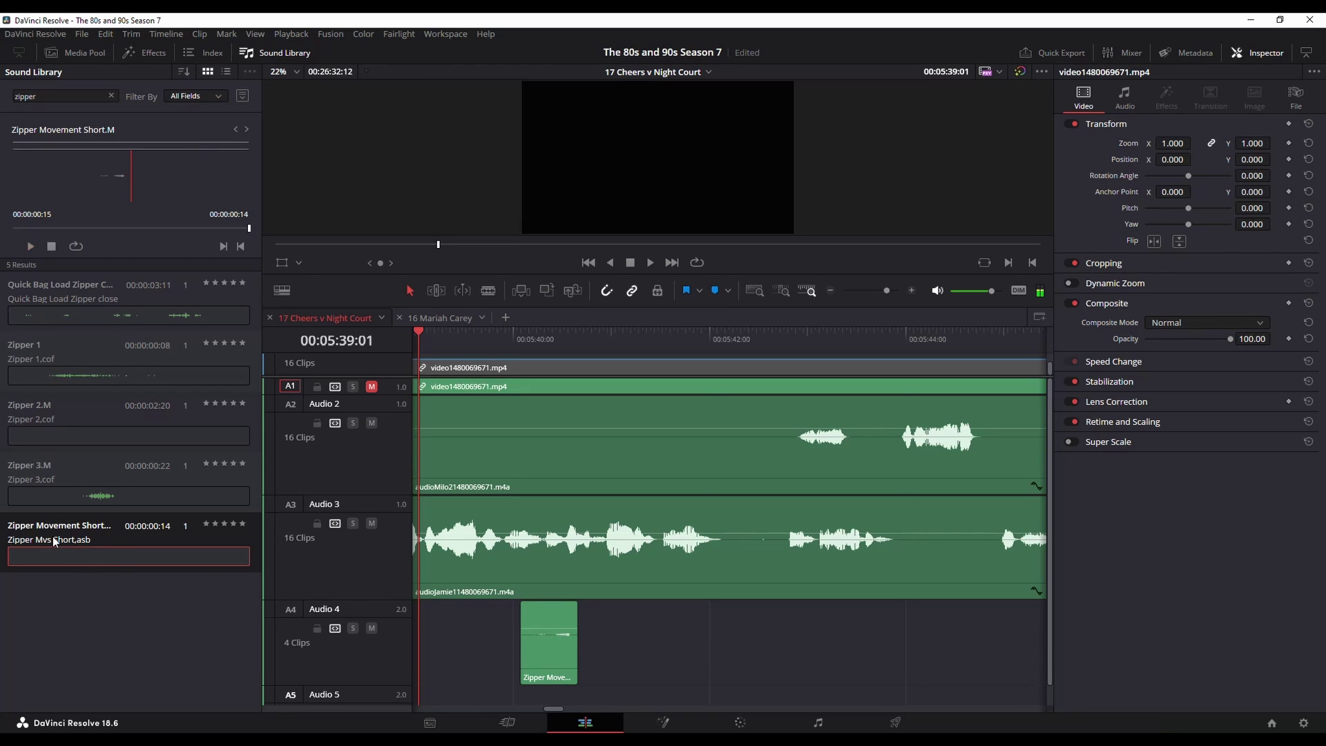
{"action": "left_click_drag", "start_coordinate": [252, 225], "coordinate": [69, 208]}
{"action": "key", "text": "ctrl+z"}
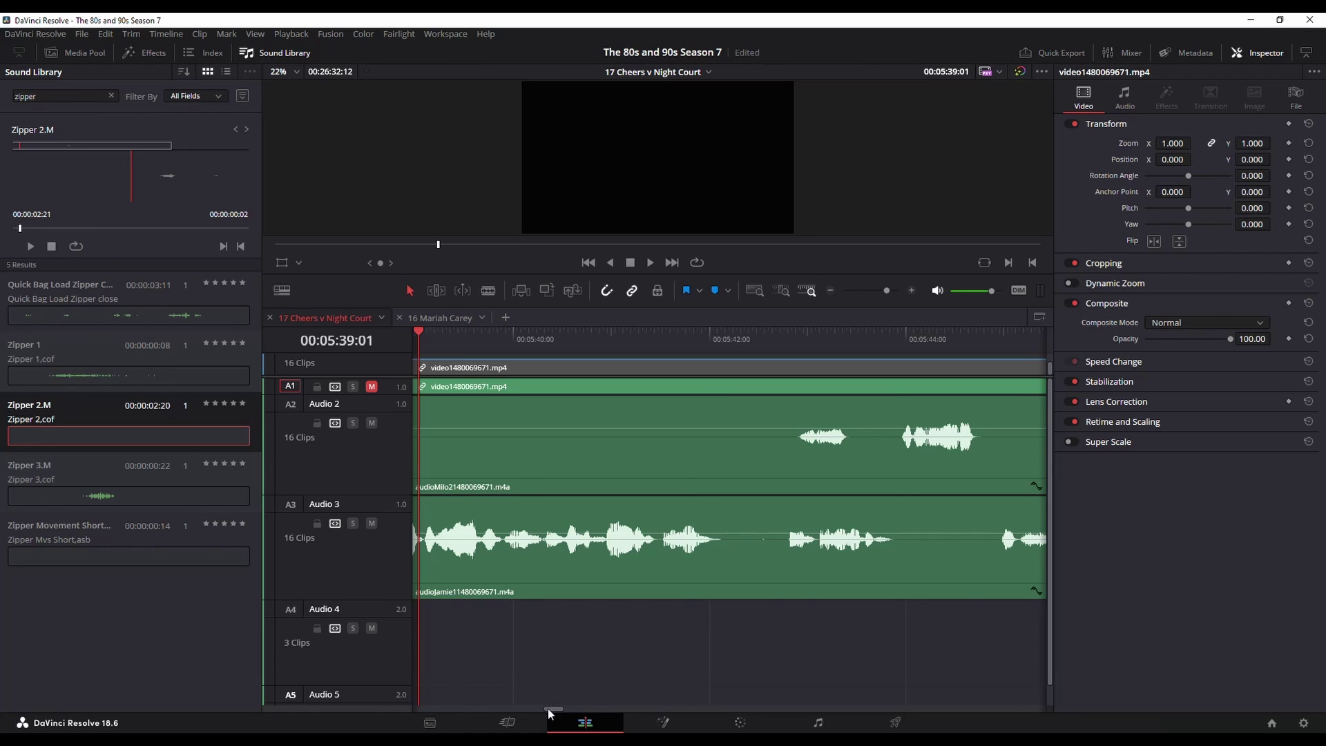
Place a chosen portion of Zipper 2.M on Audio 4, trim both ends, then delete it.
{"action": "left_click_drag", "start_coordinate": [548, 708], "coordinate": [536, 707]}
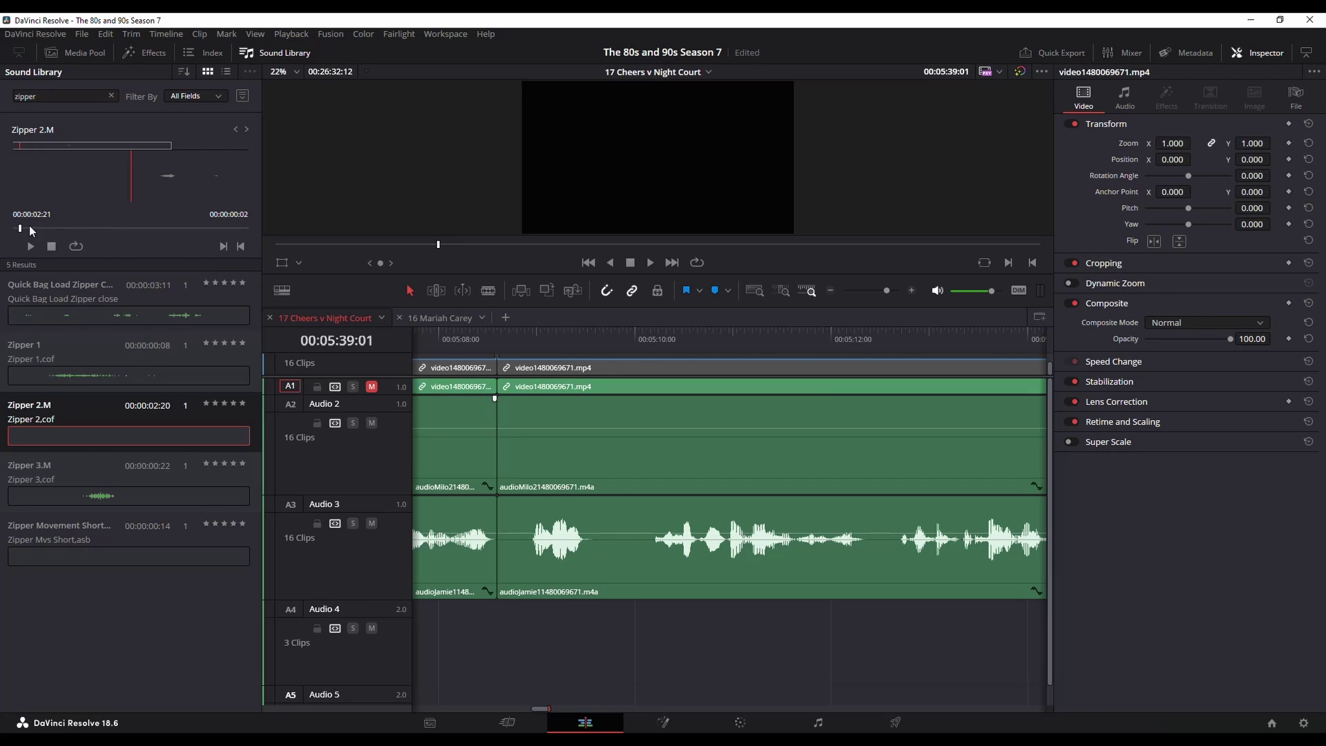
{"action": "left_click_drag", "start_coordinate": [21, 227], "coordinate": [26, 229]}
{"action": "left_click_drag", "start_coordinate": [26, 232], "coordinate": [111, 230]}
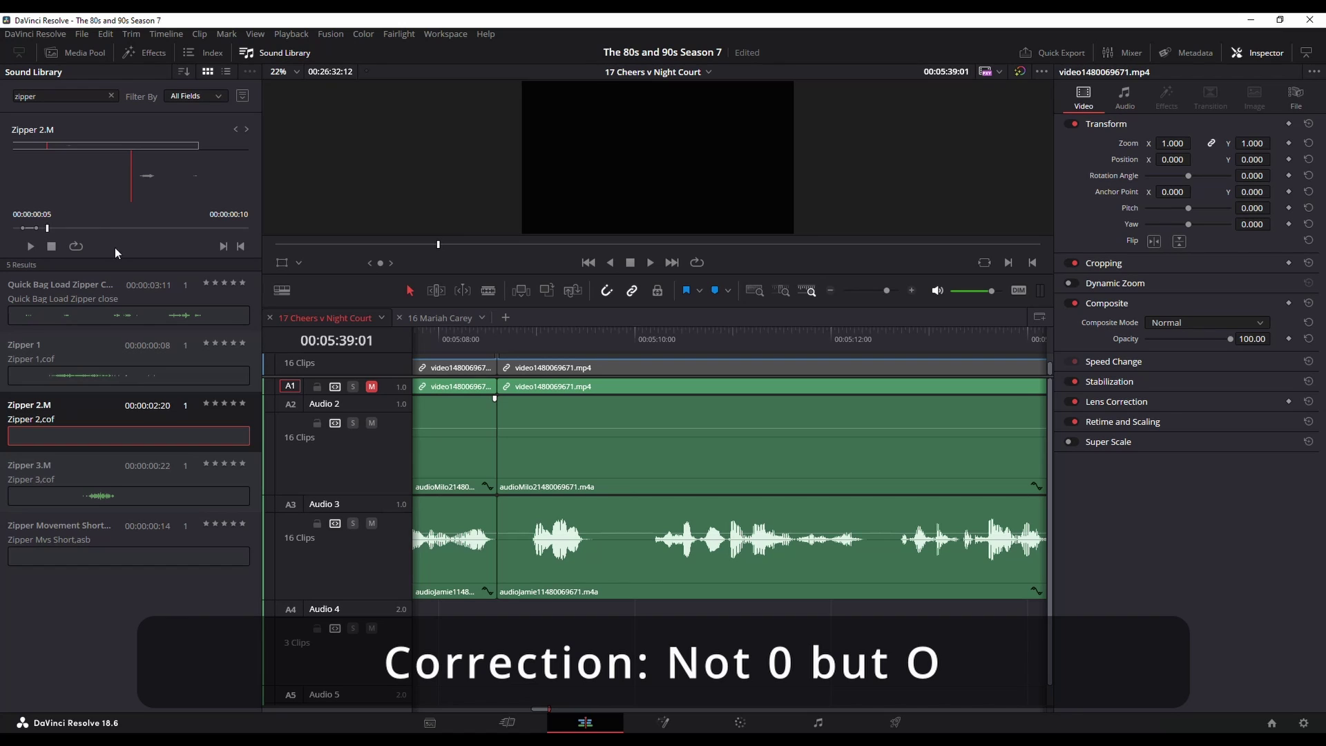
{"action": "left_click_drag", "start_coordinate": [91, 415], "coordinate": [697, 614]}
{"action": "left_click_drag", "start_coordinate": [815, 623], "coordinate": [641, 624]}
{"action": "left_click_drag", "start_coordinate": [531, 622], "coordinate": [582, 622]}
{"action": "key", "text": "Delete"}
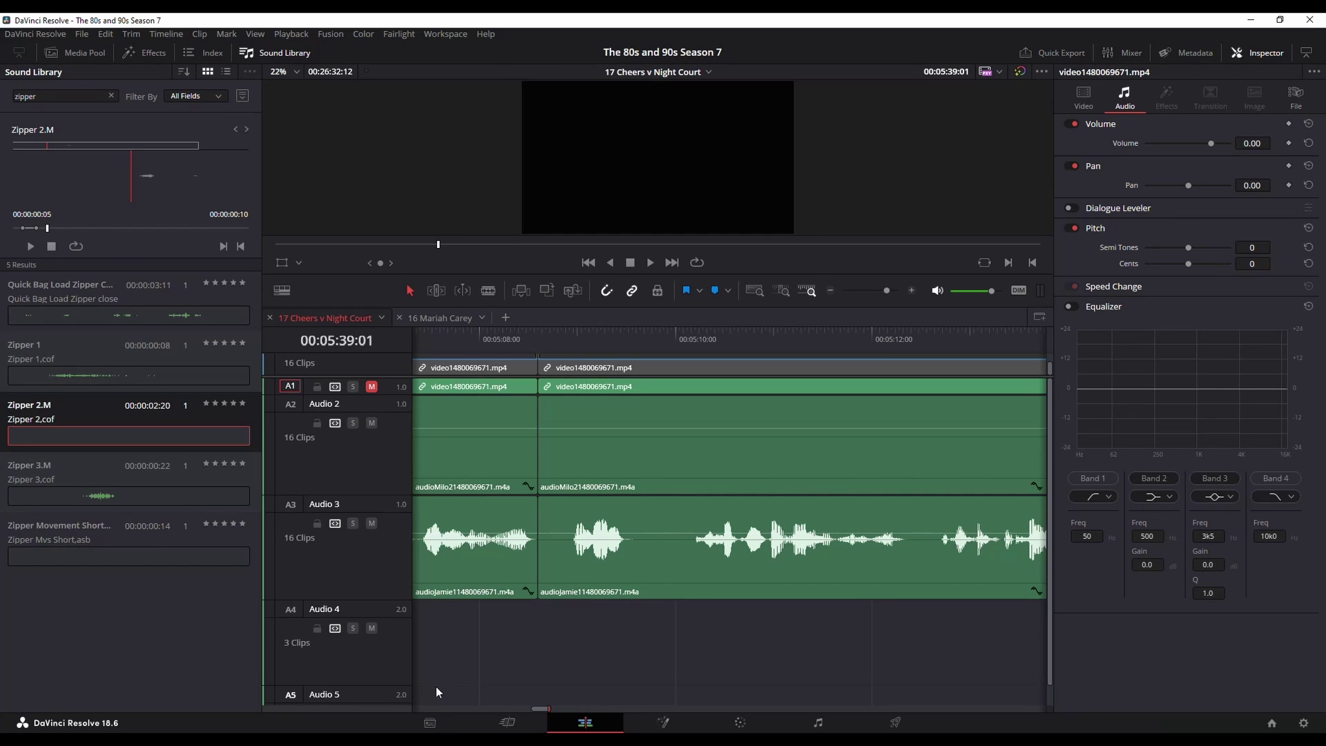
Show and hide the library source selector, then bring up File Explorer.
{"action": "left_click", "coordinate": [241, 96]}
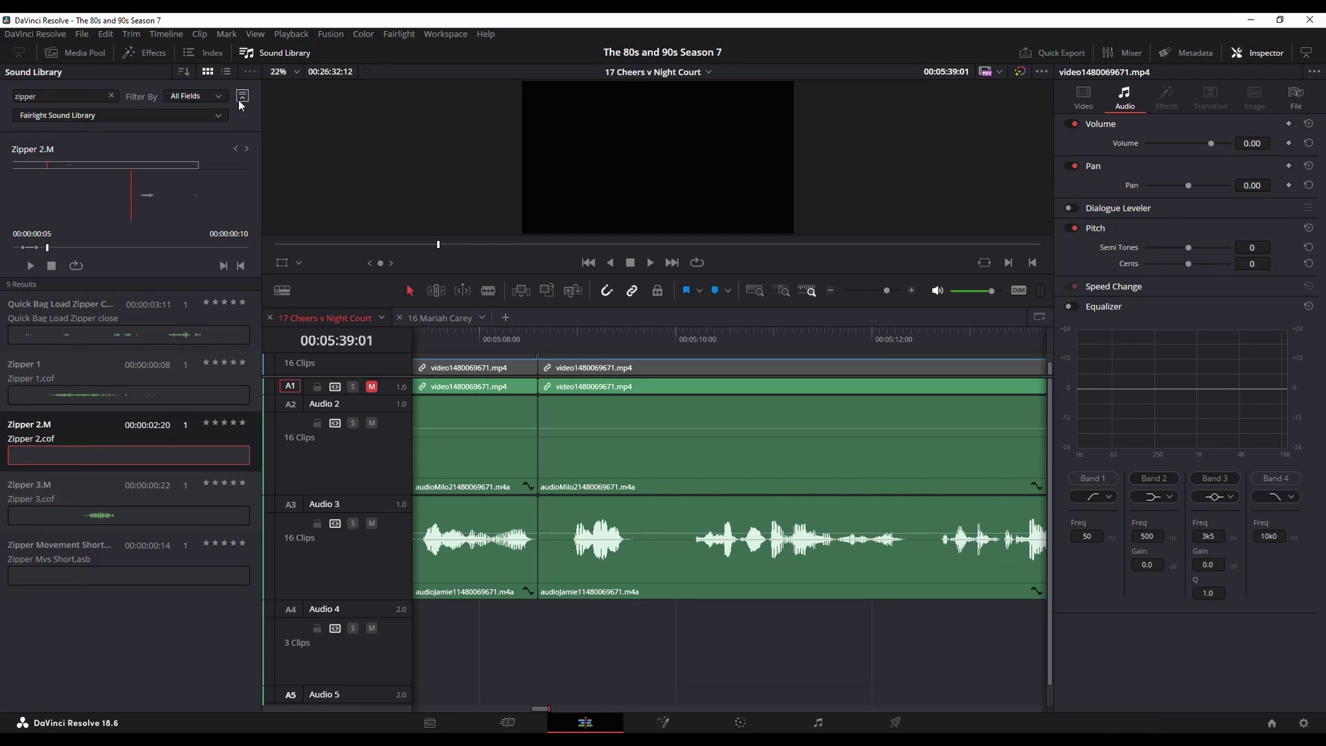
{"action": "left_click", "coordinate": [241, 96]}
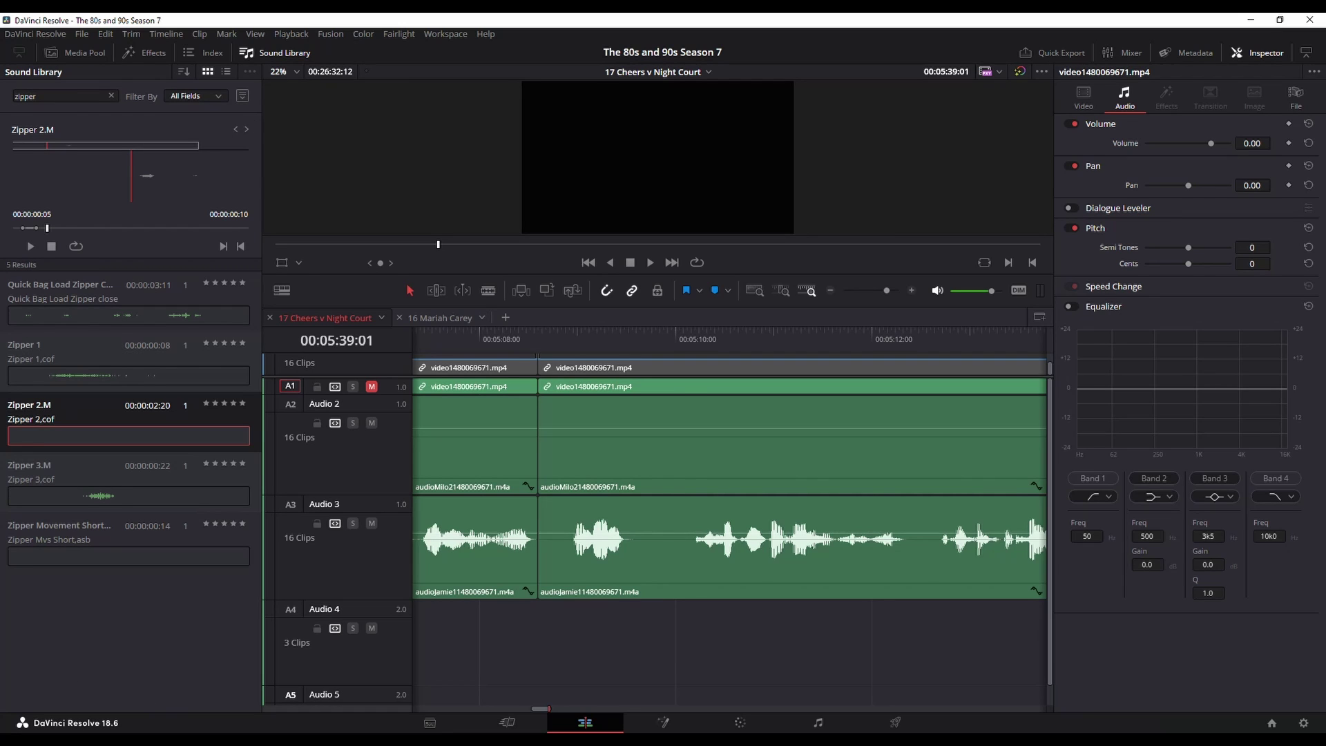
{"action": "key", "text": "super+e"}
Navigate to the pasted Fairlight Sound Library path and open its Media Files folder.
{"action": "left_click", "coordinate": [920, 178]}
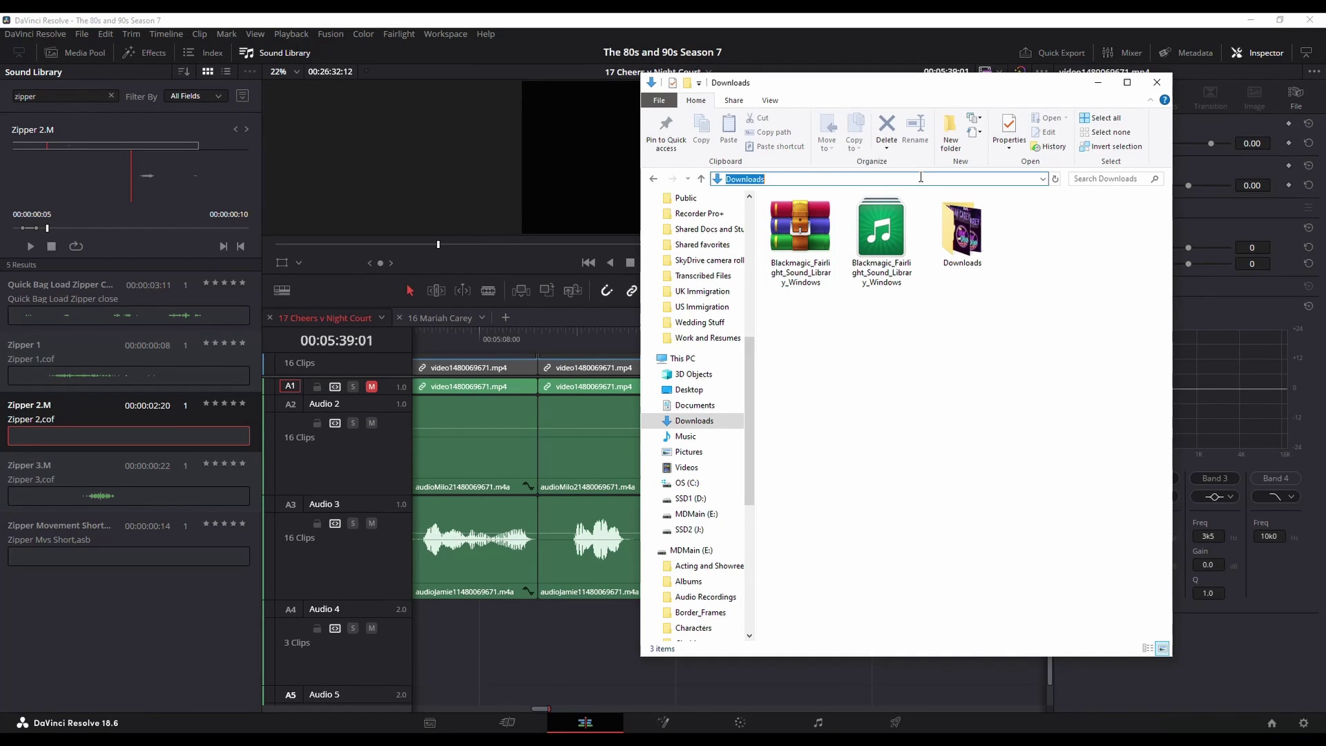
{"action": "type", "text": "C:\\Users\\milod\\Movies\\Fairlight Sound Library"}
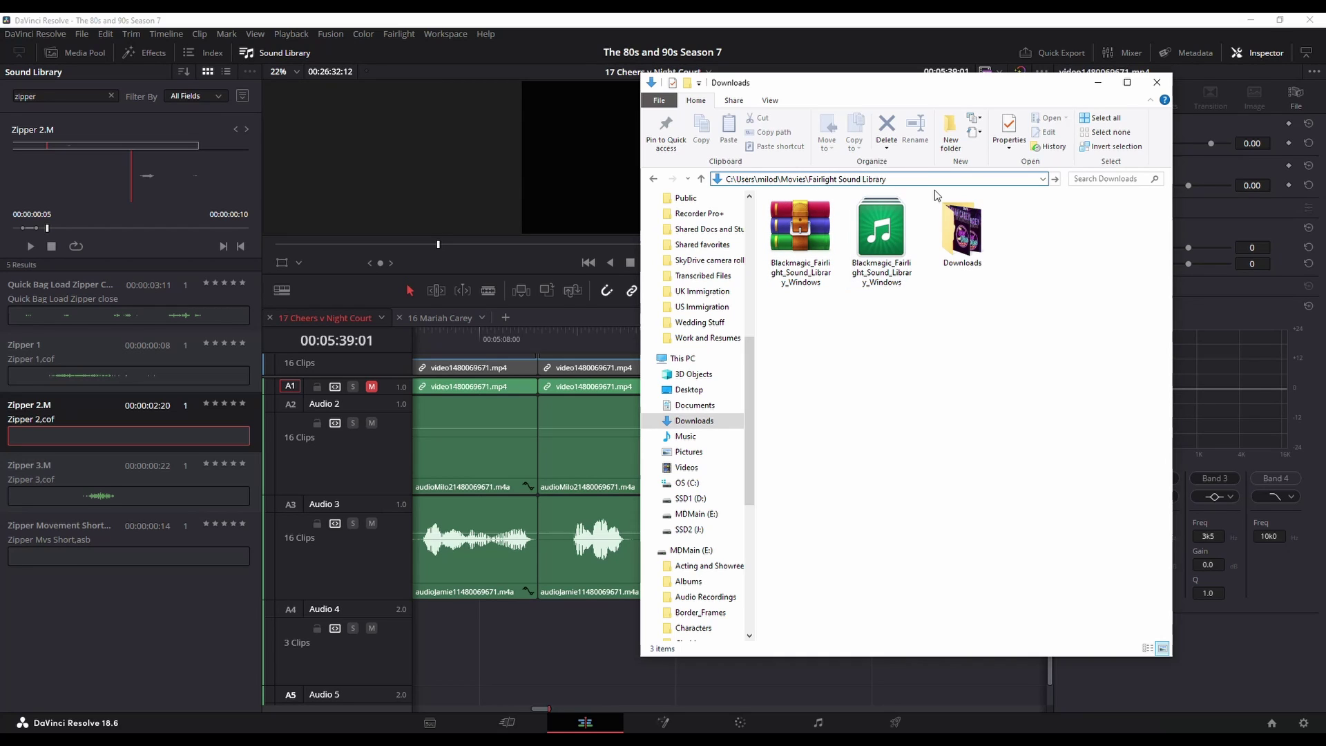
{"action": "key", "text": "Return"}
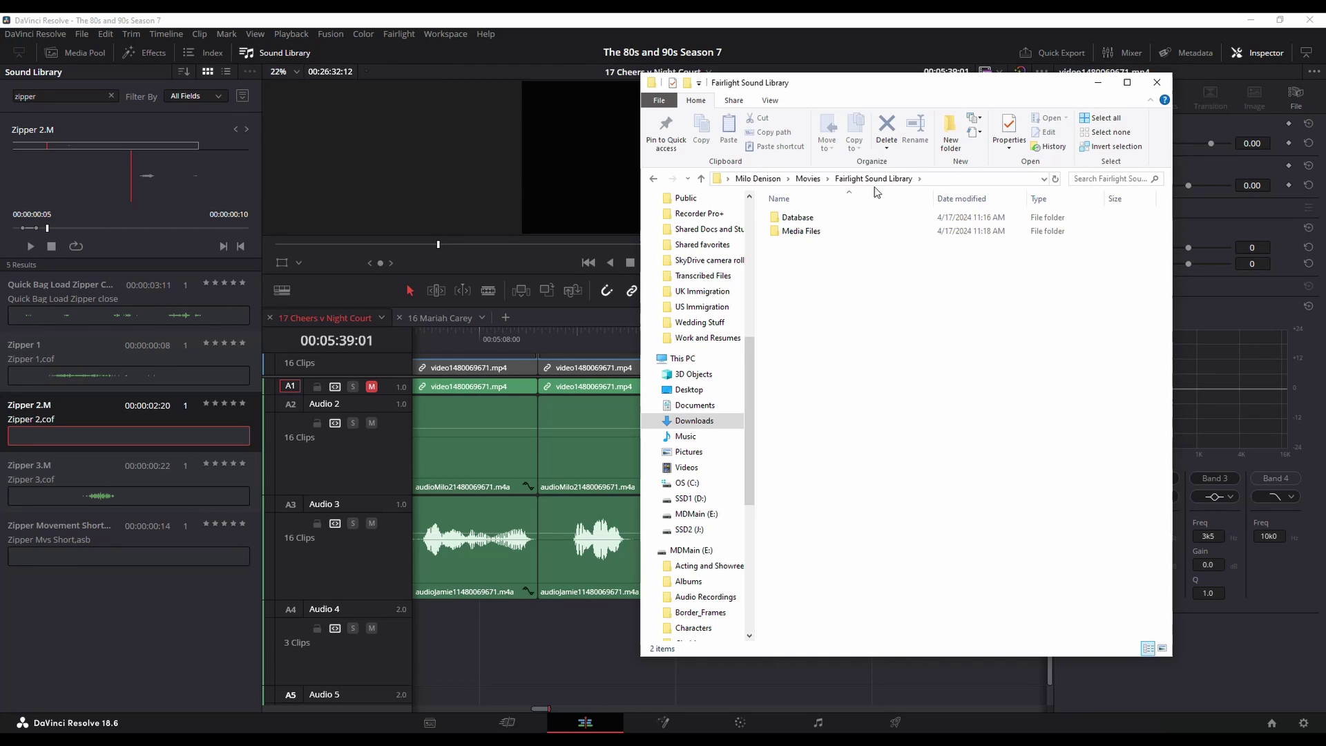
{"action": "double_click", "coordinate": [801, 230]}
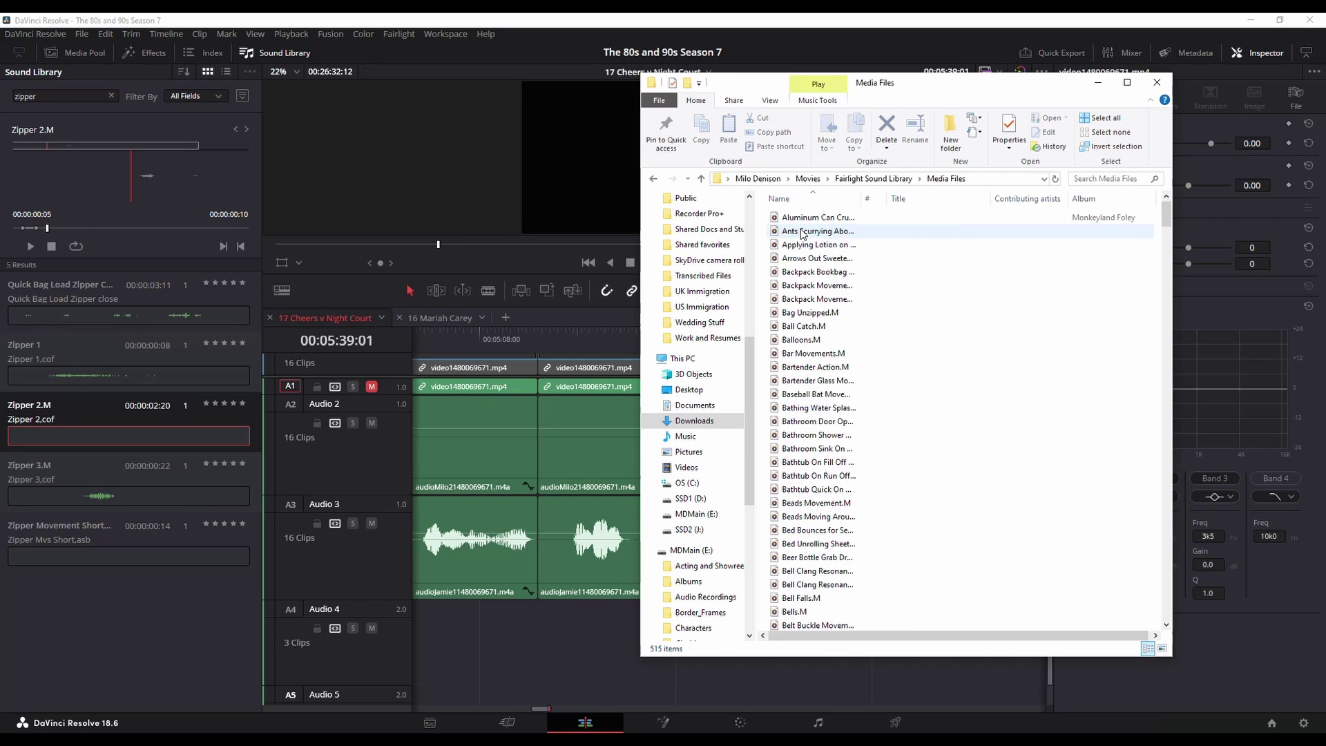
Widen the Name column, select Bartender Action.M and return to Resolve's search.
{"action": "left_click", "coordinate": [857, 198]}
{"action": "double_click", "coordinate": [859, 198]}
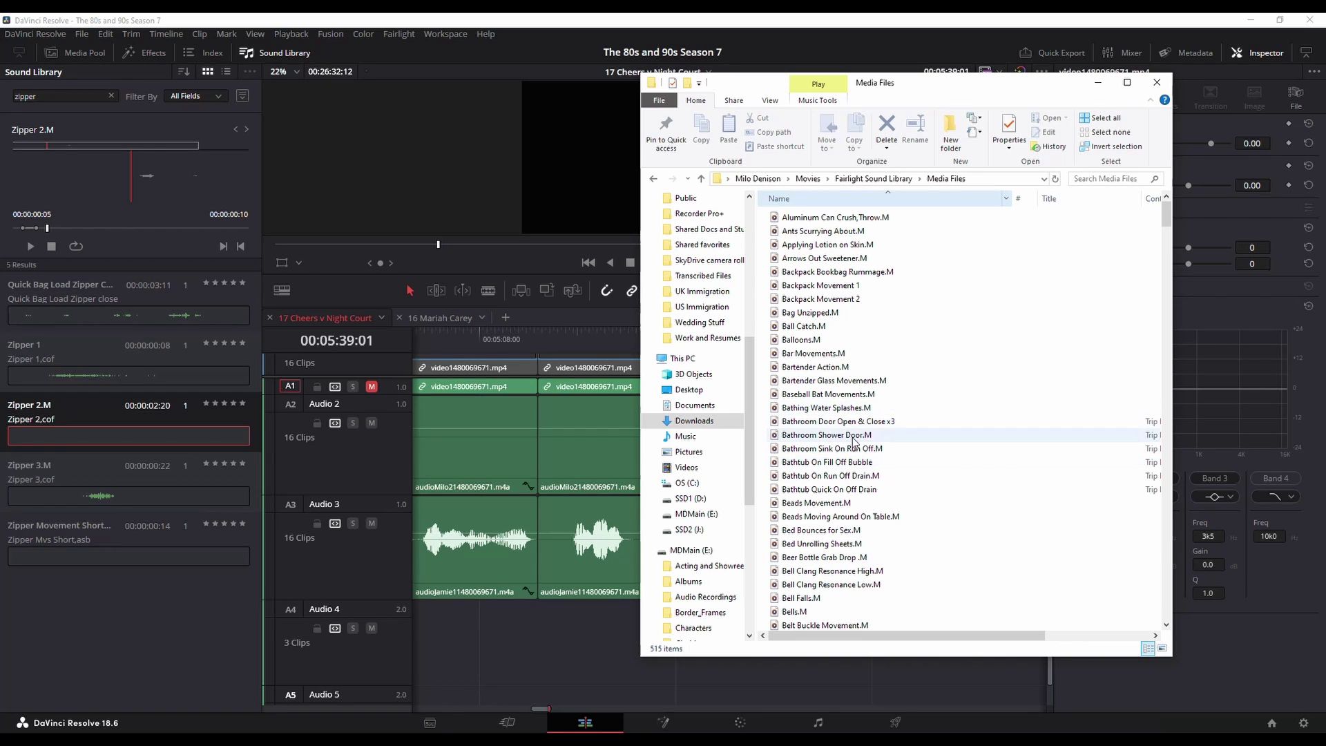
{"action": "left_click", "coordinate": [806, 369]}
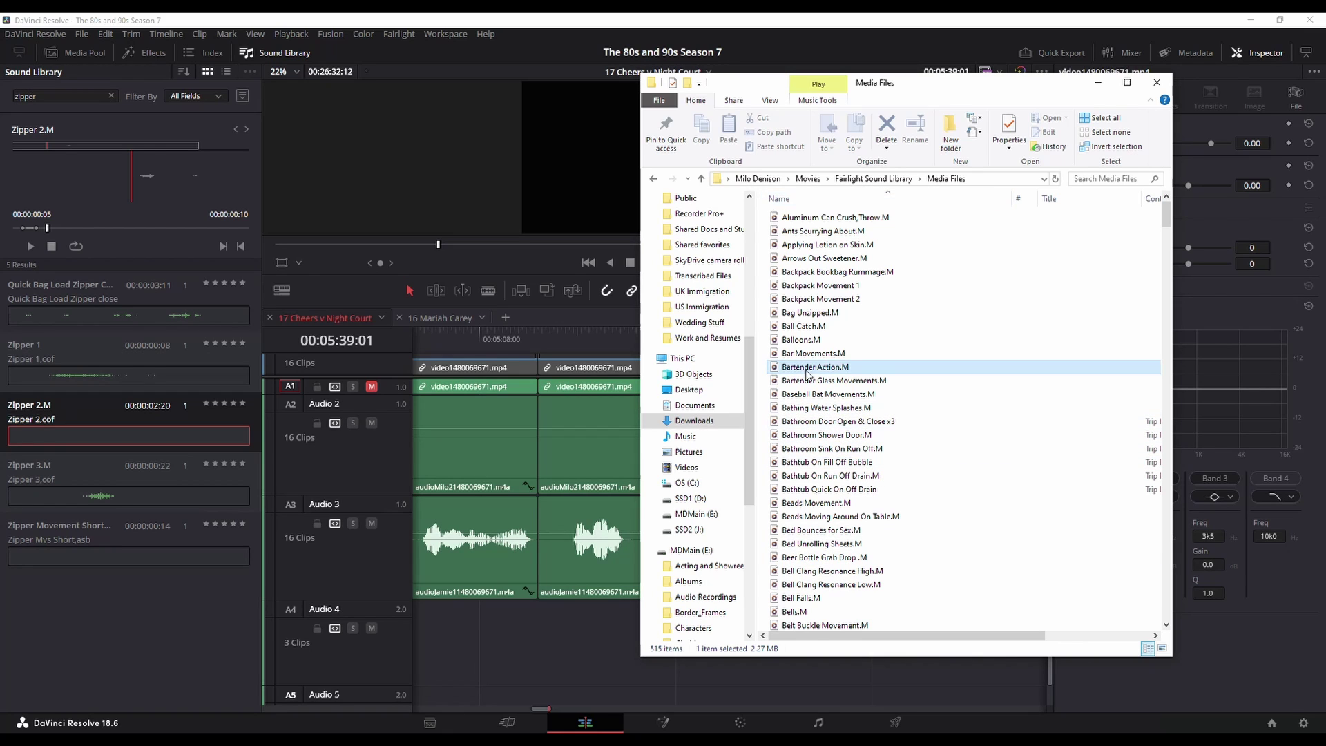
{"action": "left_click", "coordinate": [91, 95]}
Search for 'bartender' and drag Bartender Action.M from Explorer onto Audio 4.
{"action": "key", "text": "ctrl+a"}
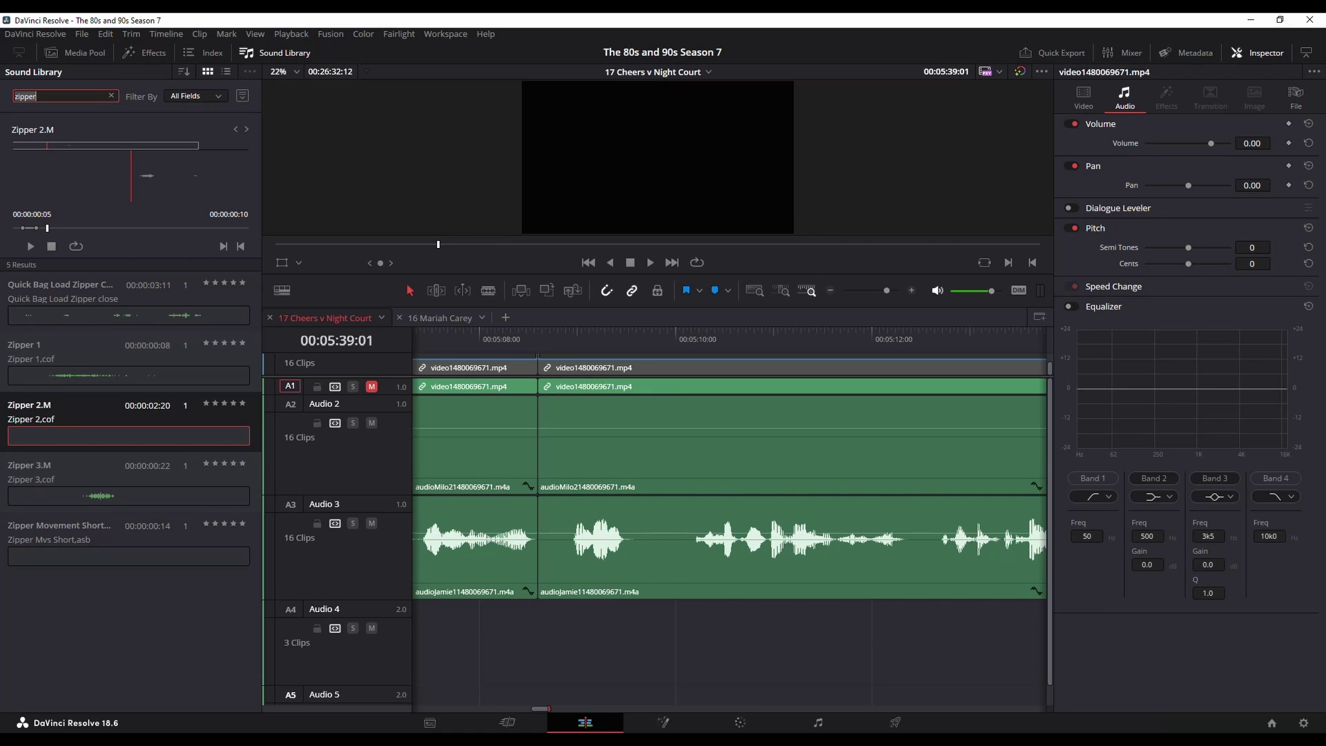
{"action": "type", "text": "bartender"}
{"action": "key", "text": "Return"}
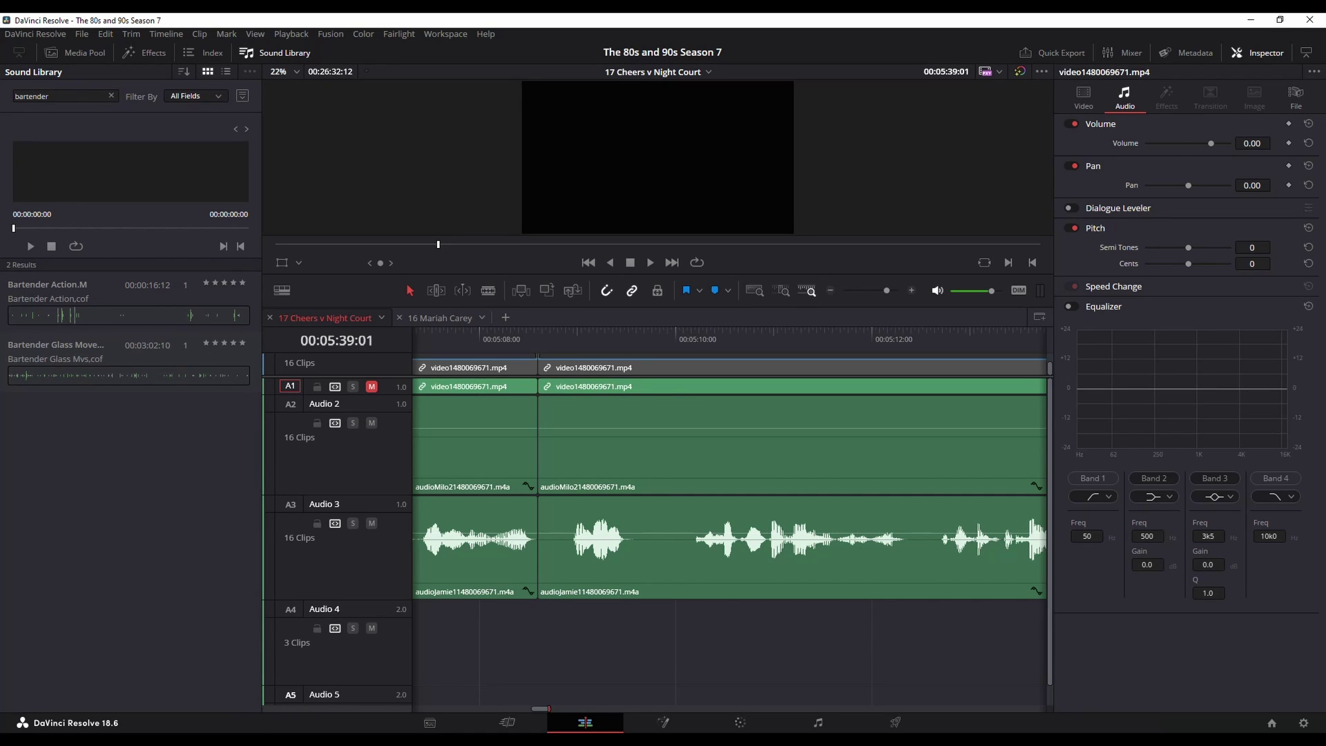
{"action": "key", "text": "alt+Tab"}
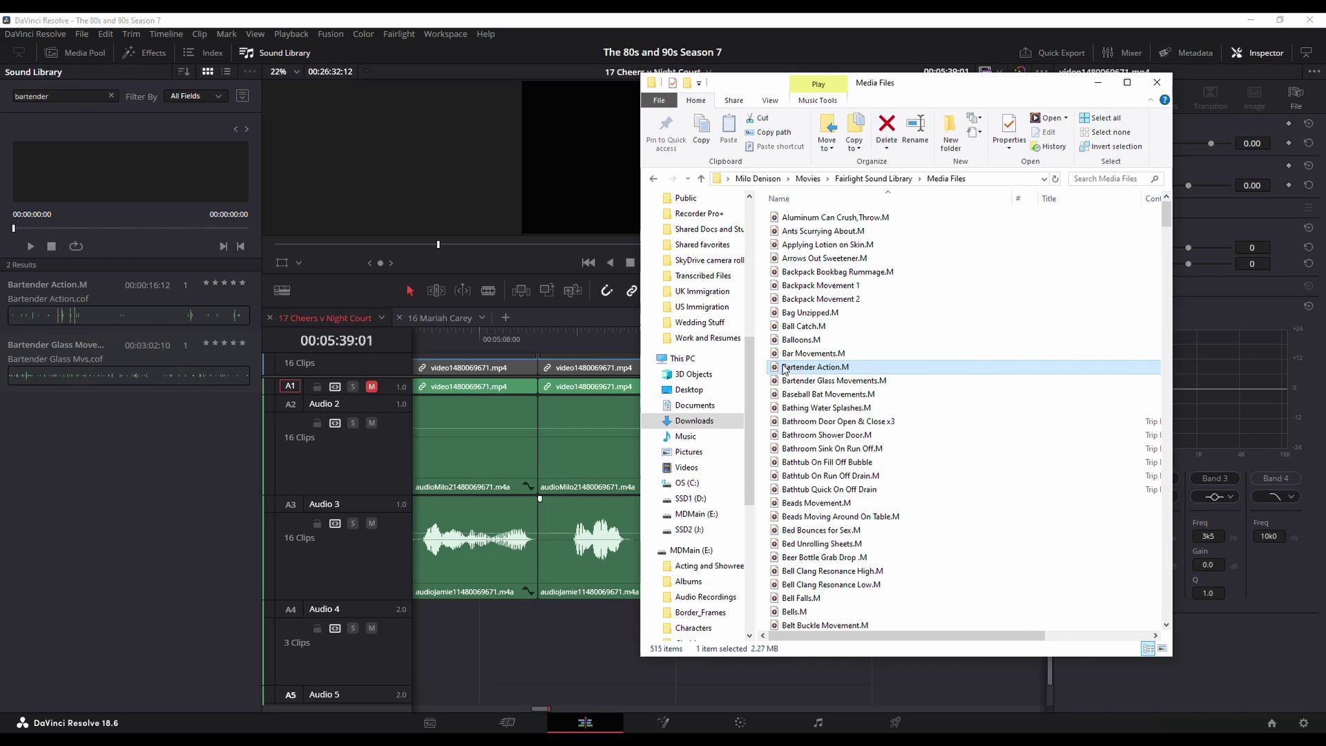
{"action": "left_click_drag", "start_coordinate": [784, 369], "coordinate": [571, 647]}
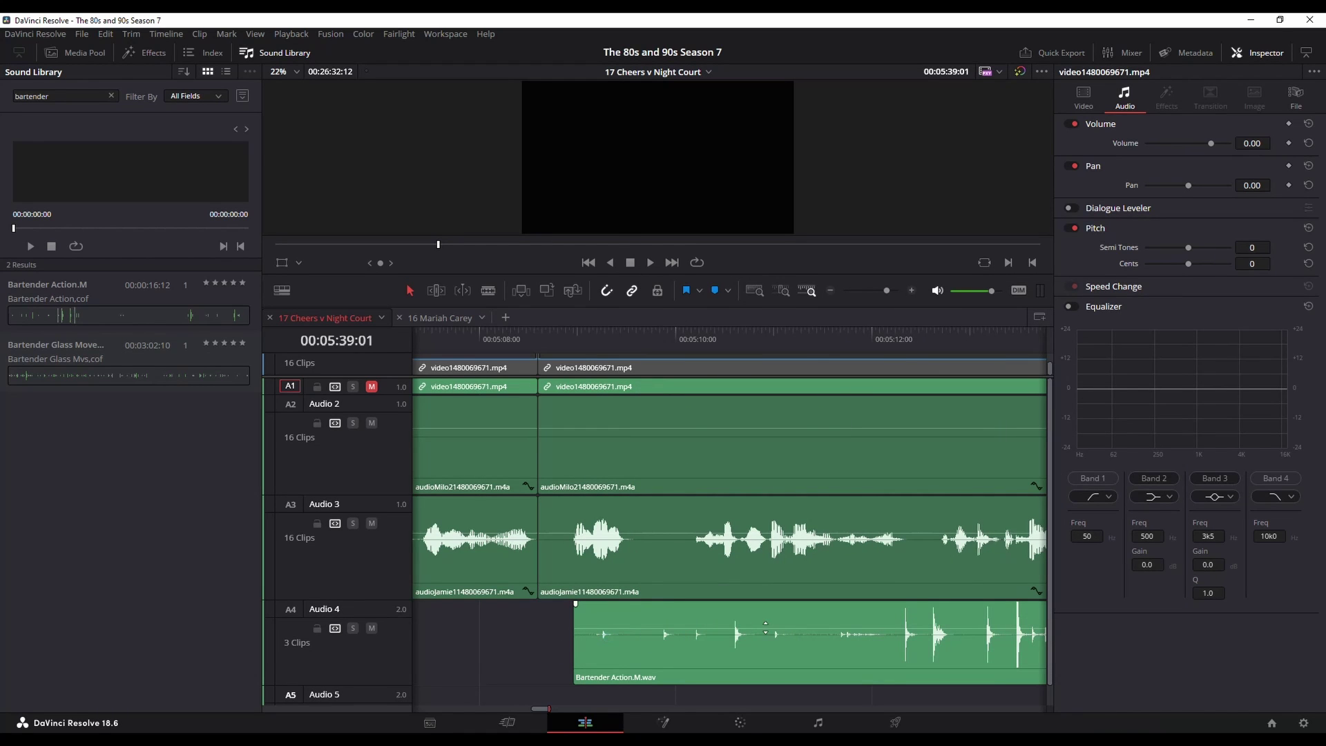
{"action": "left_click", "coordinate": [751, 616]}
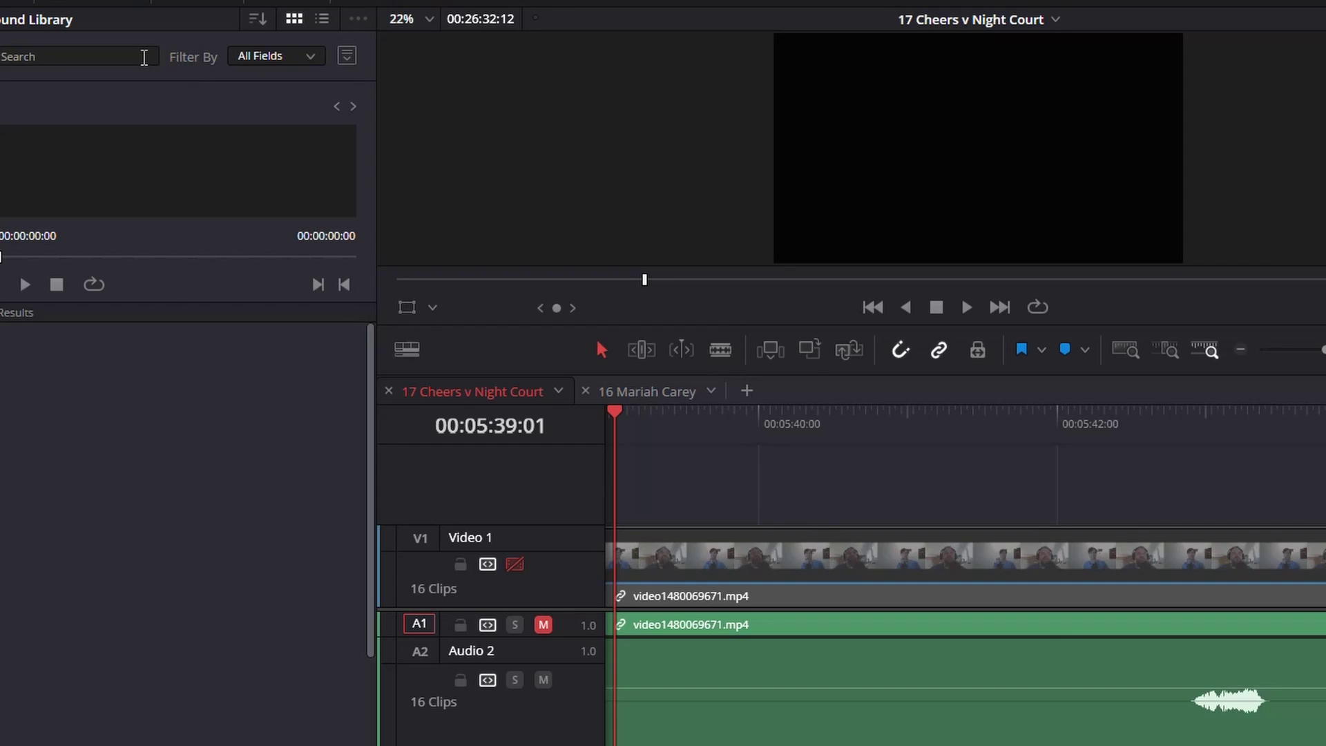
Set the Sound Library source to Local Database from the filter options dropdown.
{"action": "left_click", "coordinate": [353, 54]}
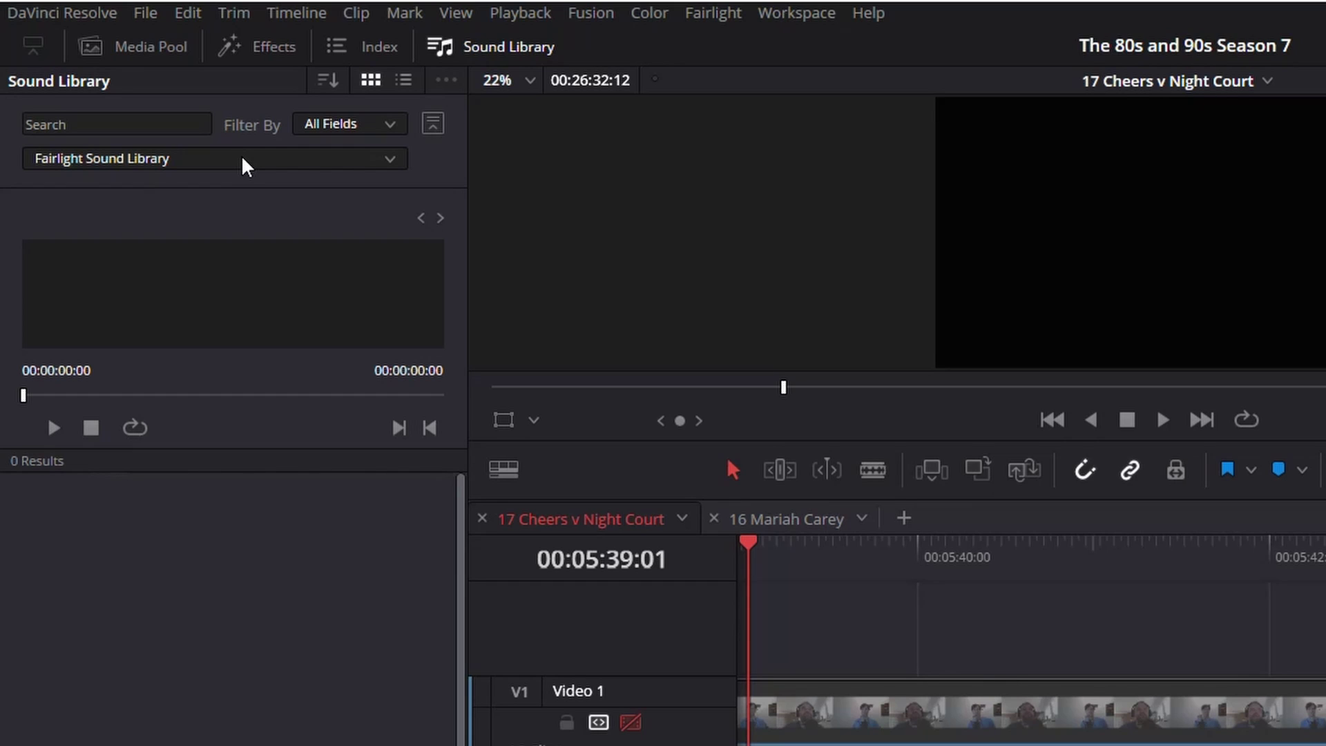
{"action": "left_click", "coordinate": [242, 158]}
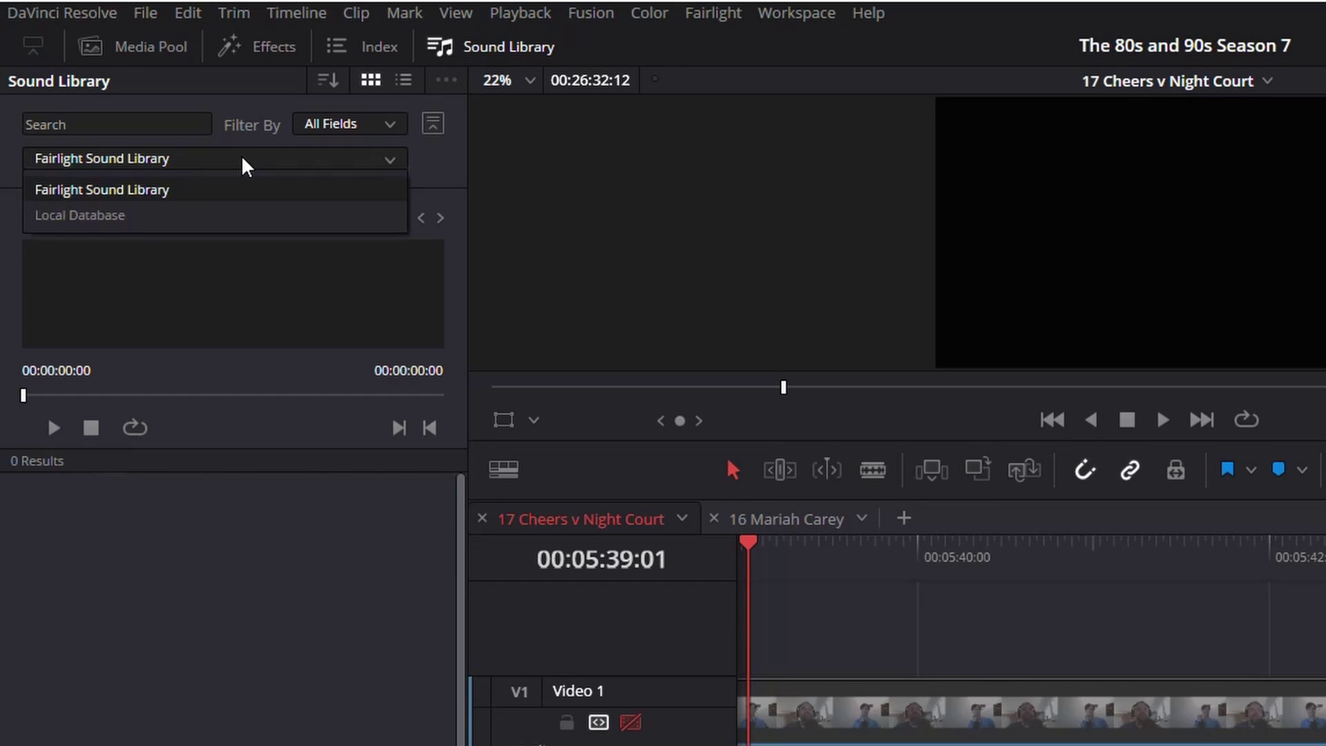
{"action": "left_click", "coordinate": [150, 214]}
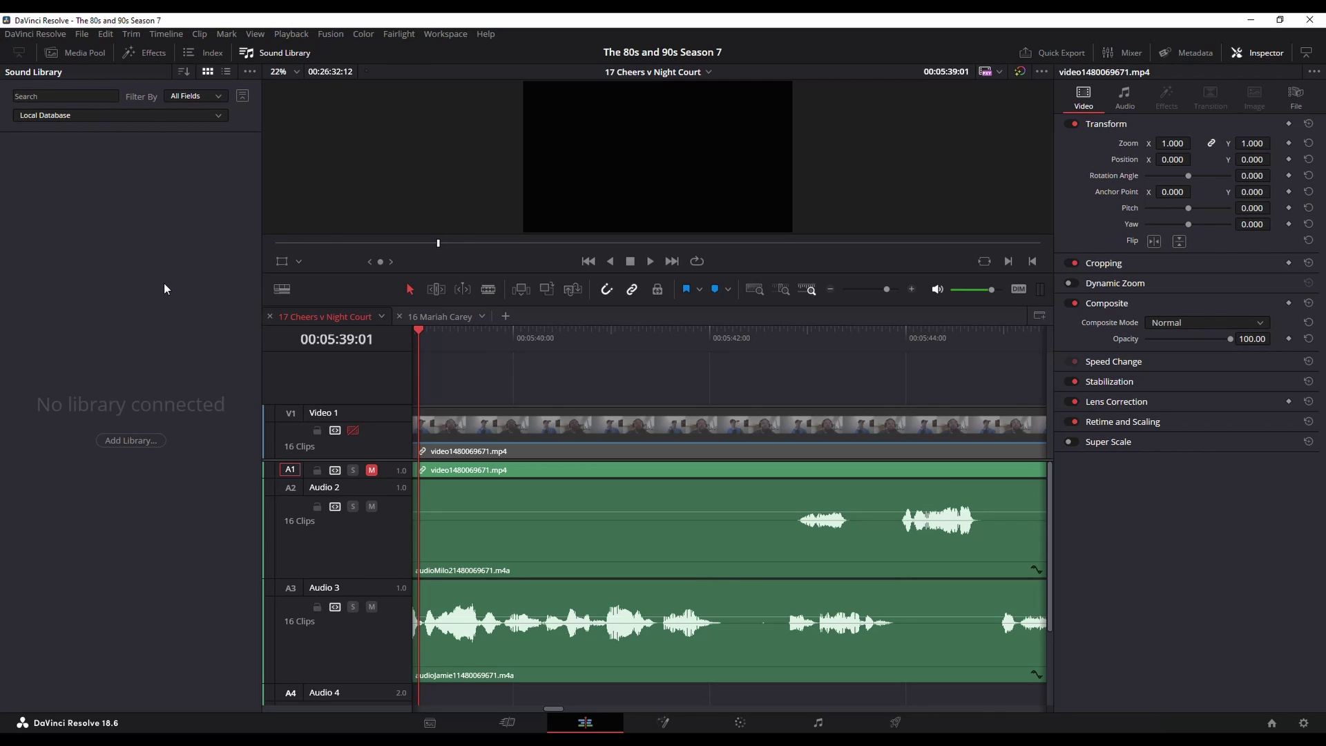
Add MDMain (E:) > Sound Effects as a local library, scanning in its 161 clips.
{"action": "left_click", "coordinate": [131, 441]}
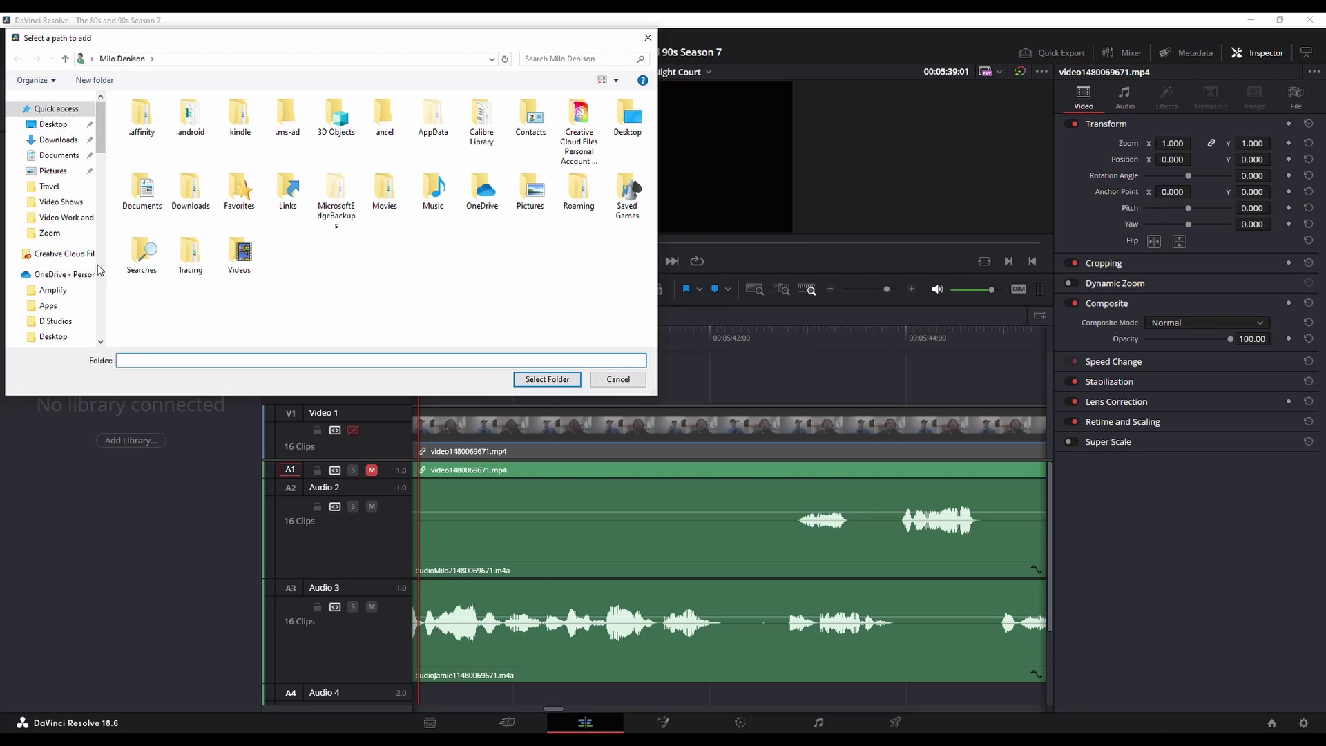
{"action": "scroll", "coordinate": [58, 284], "scroll_direction": "down", "scroll_amount": 3}
{"action": "scroll", "coordinate": [58, 283], "scroll_direction": "down", "scroll_amount": 6}
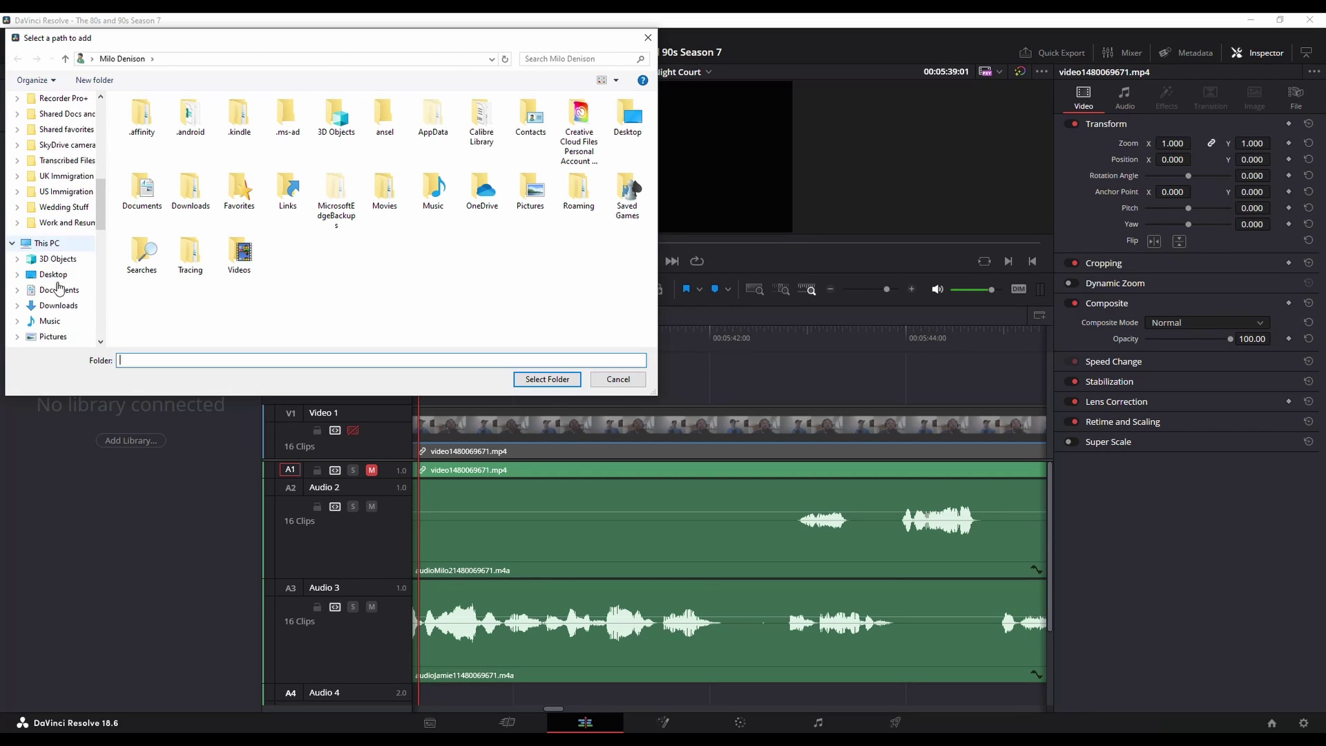
{"action": "scroll", "coordinate": [55, 301], "scroll_direction": "down", "scroll_amount": 2}
{"action": "left_click", "coordinate": [61, 258]}
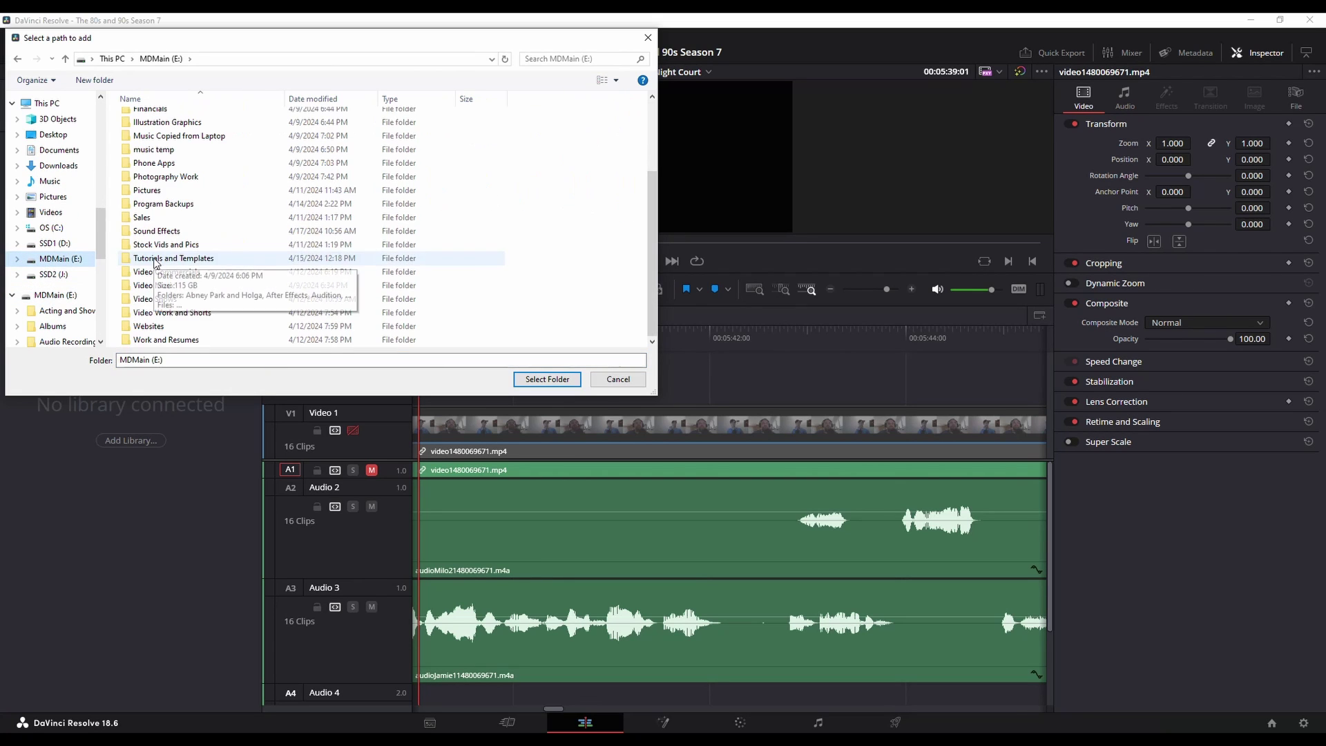
{"action": "double_click", "coordinate": [156, 234]}
{"action": "left_click", "coordinate": [549, 379]}
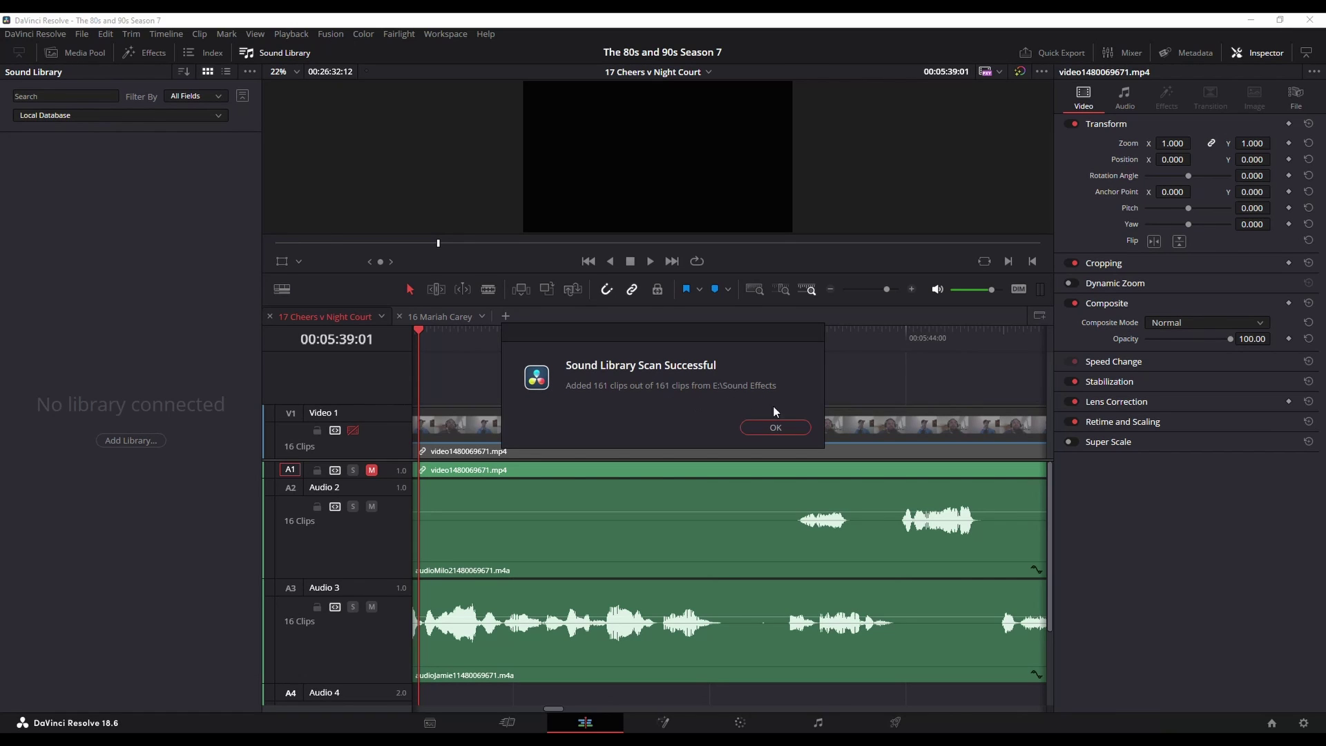
Search the local sound library for 'Audience' (2 results), then show the Media Pool's Master bin.
{"action": "left_click", "coordinate": [770, 431]}
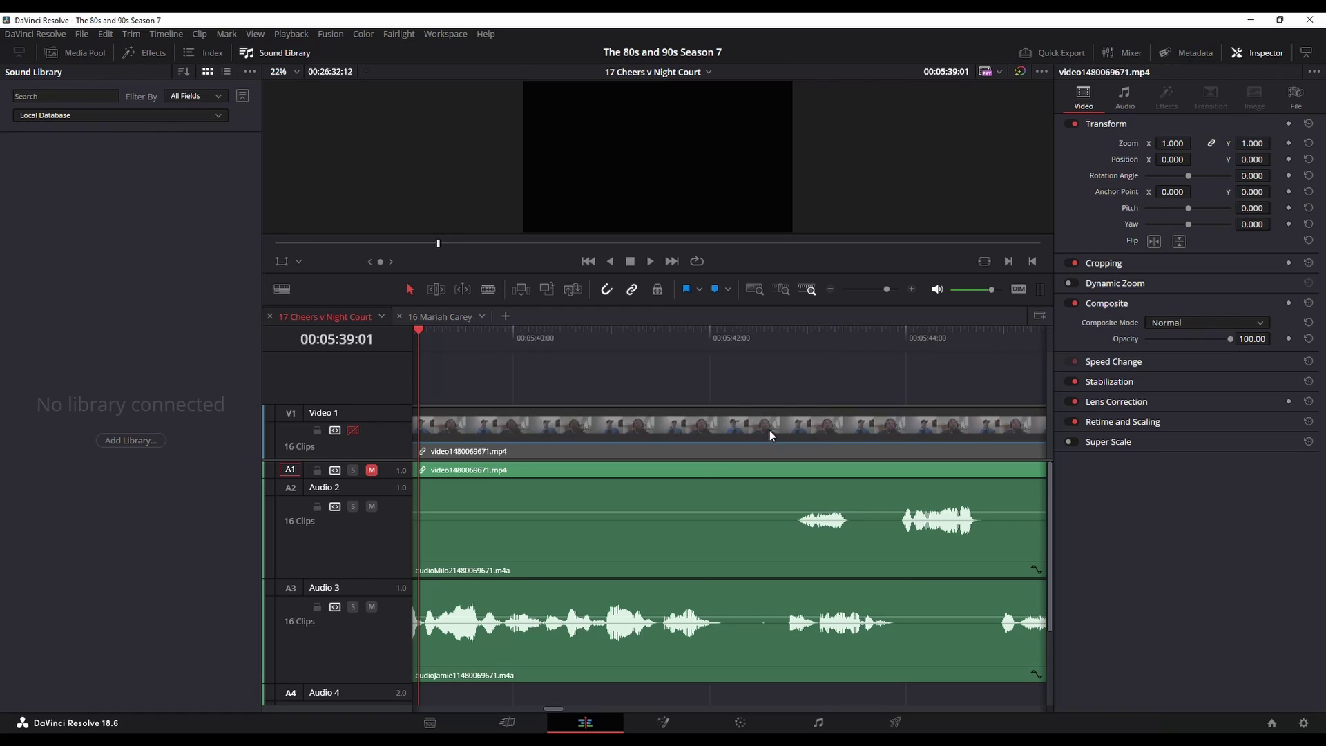
{"action": "left_click", "coordinate": [47, 94]}
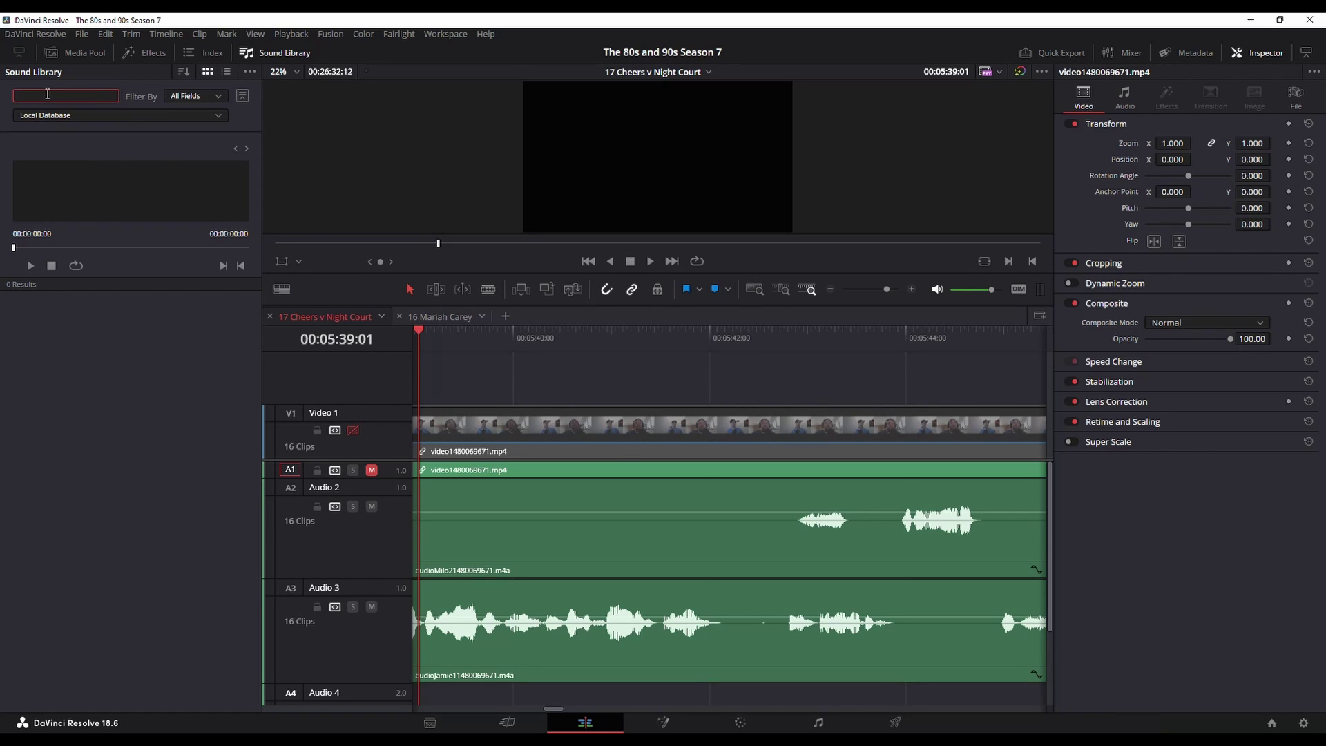
{"action": "type", "text": "Audience"}
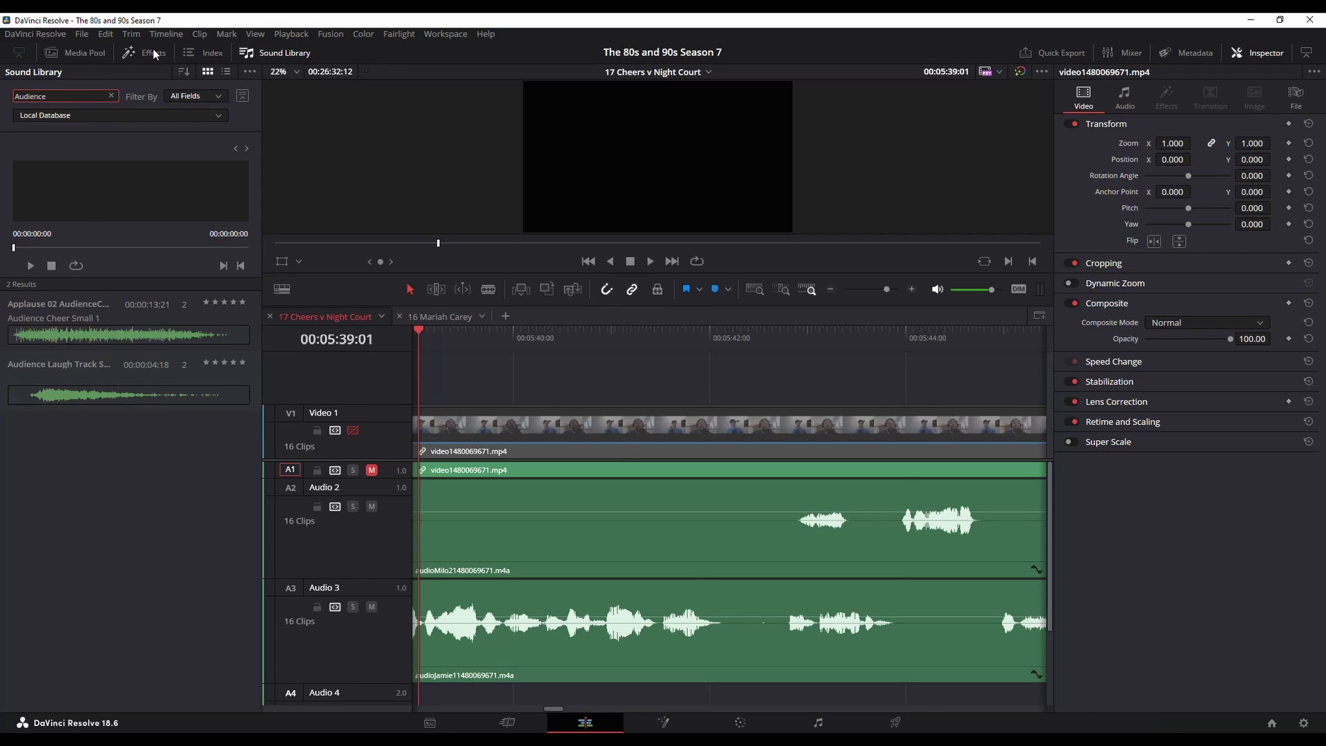
{"action": "left_click", "coordinate": [74, 52]}
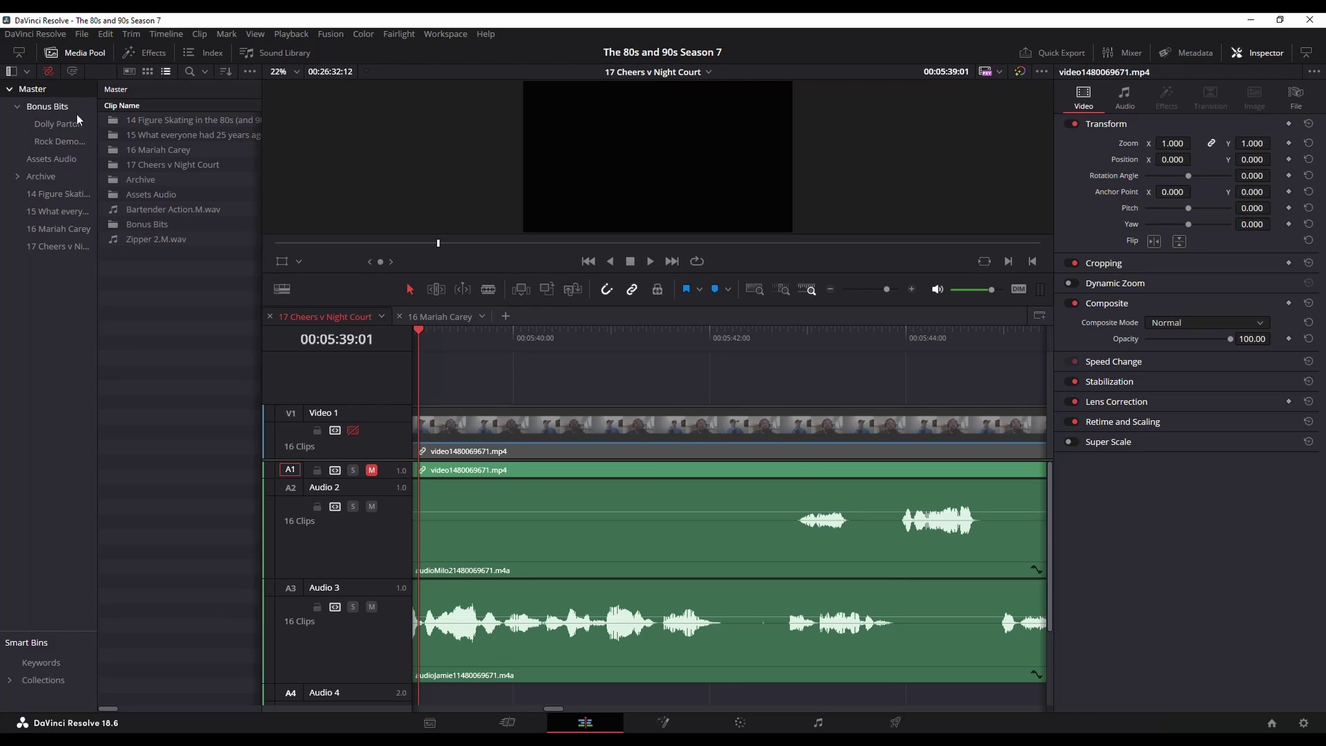
Browse the Assets Audio bin, then return to the two Audience results, including Applause 02.
{"action": "left_click", "coordinate": [55, 157]}
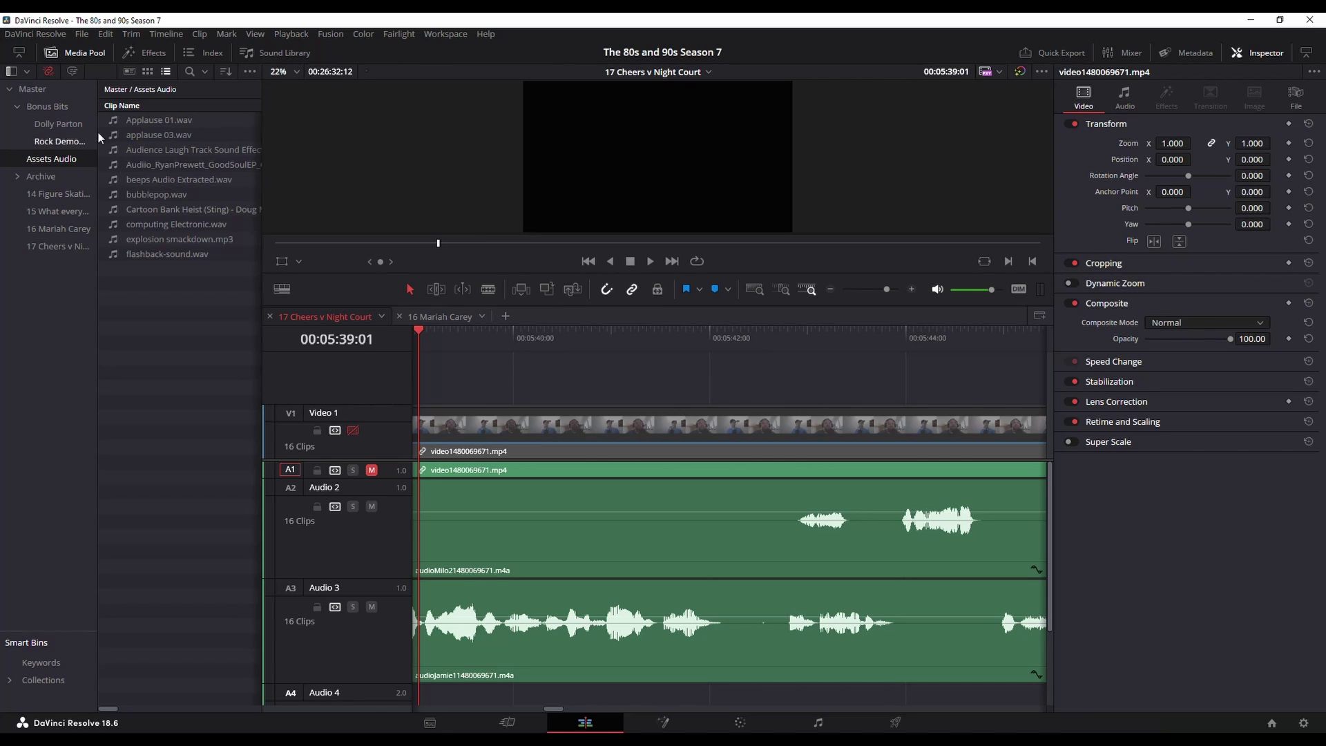
{"action": "left_click", "coordinate": [270, 55]}
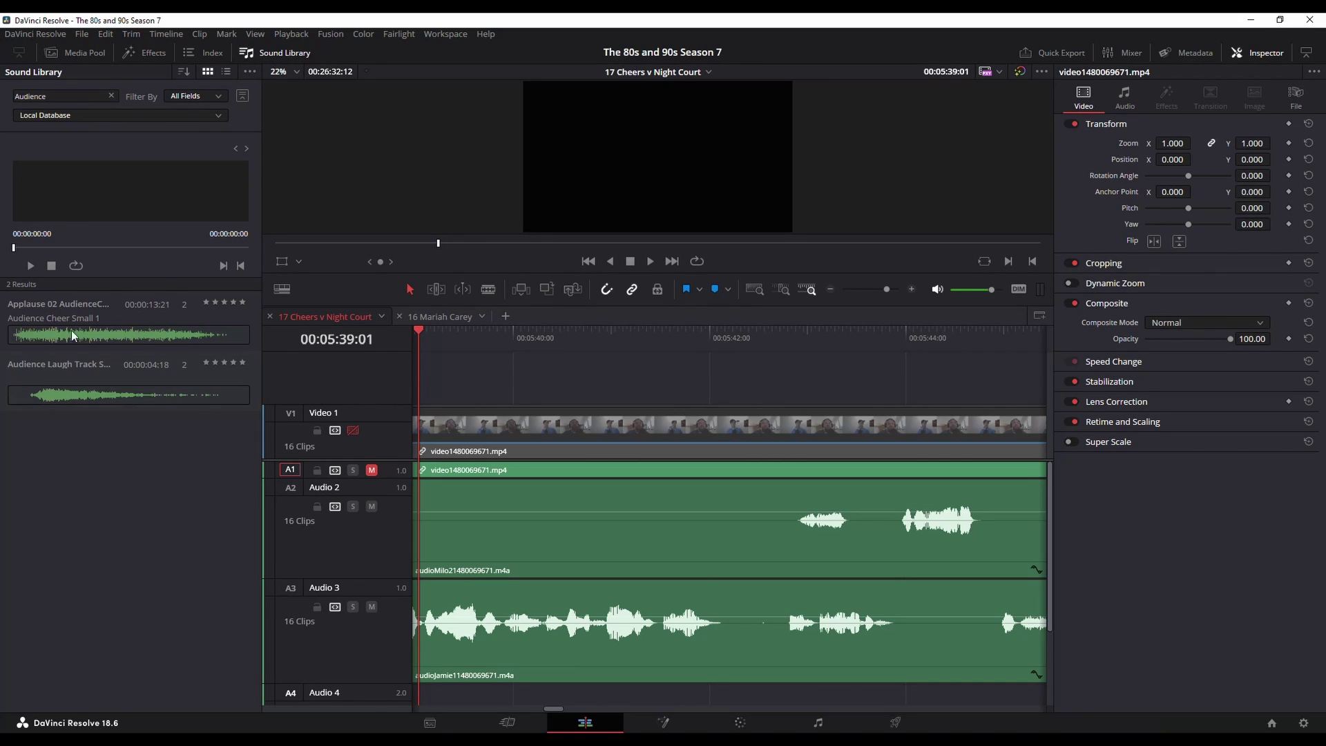